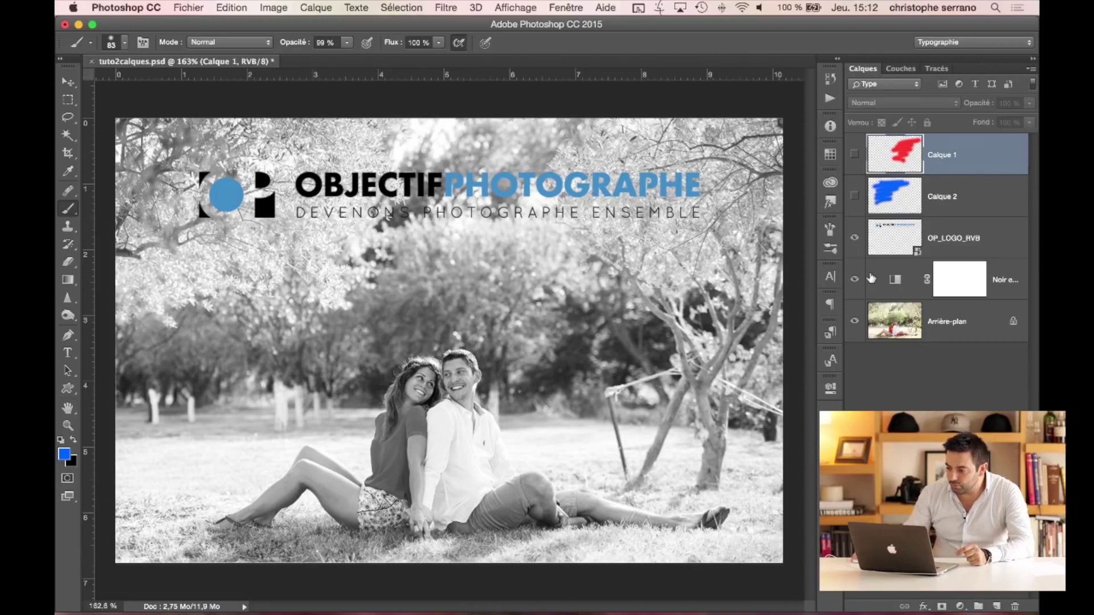
# - Toggle layer visibility to compare the colour photo, black-and-white effect and logo
pyautogui.keyDown('alt'); pyautogui.click(854, 321); pyautogui.keyUp('alt')
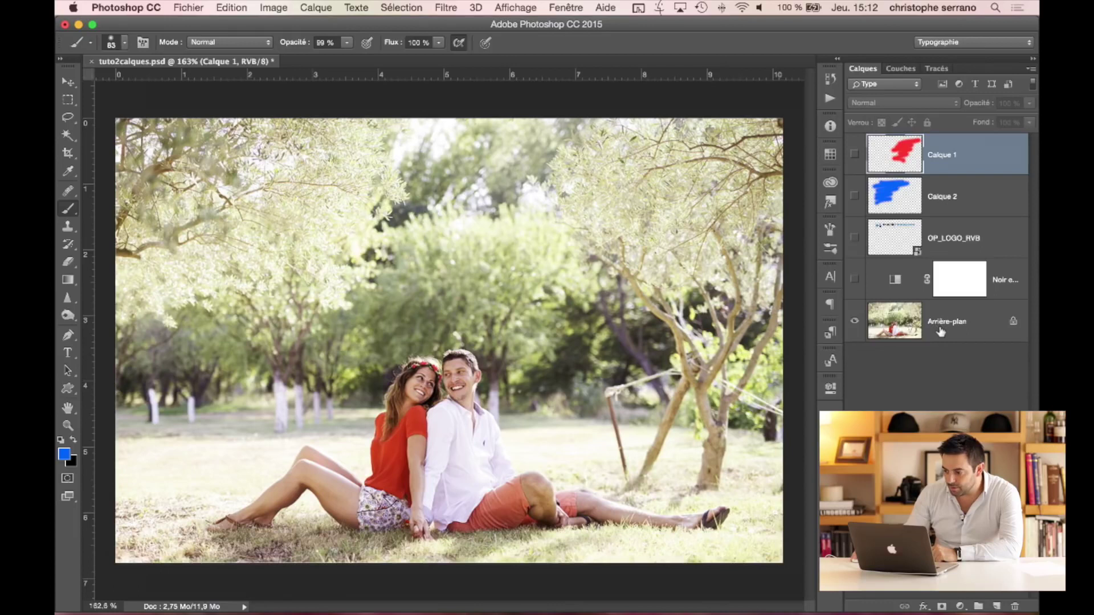
pyautogui.click(909, 291)
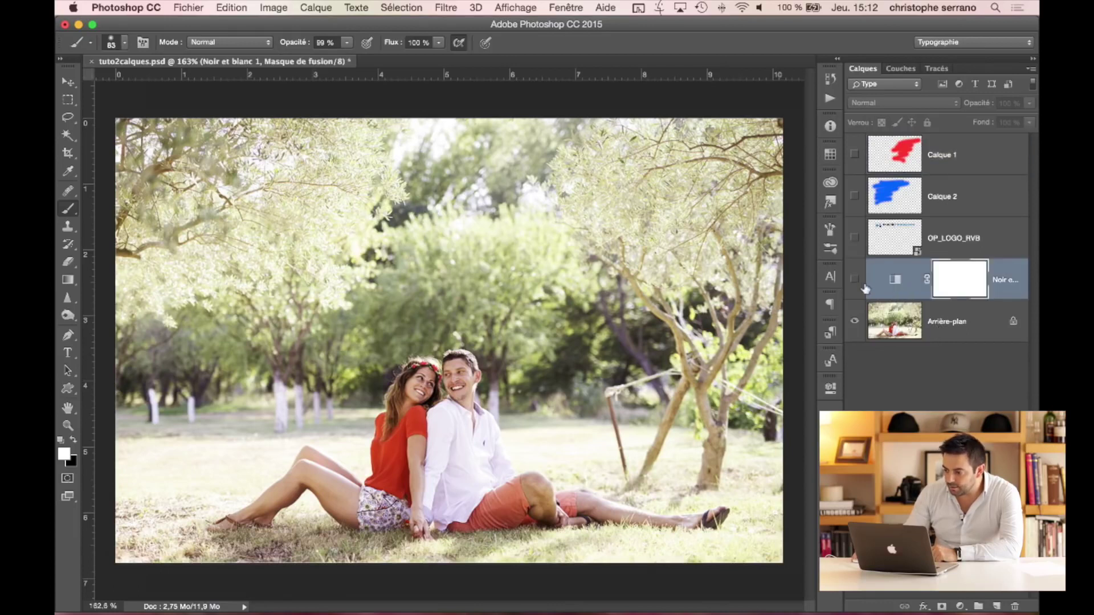
pyautogui.click(854, 280)
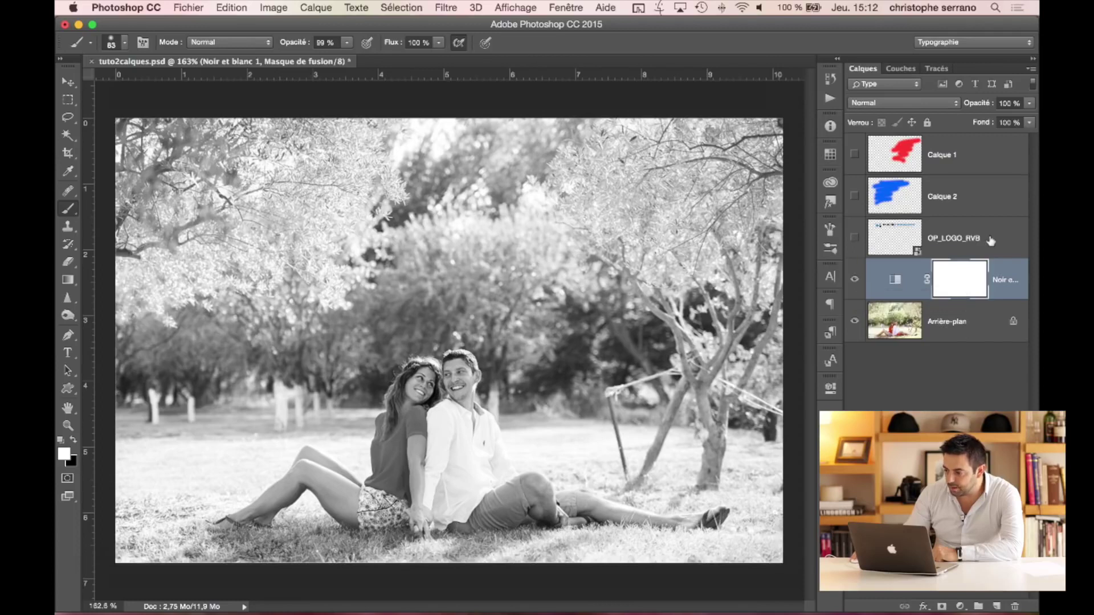
pyautogui.click(980, 239)
pyautogui.click(855, 240)
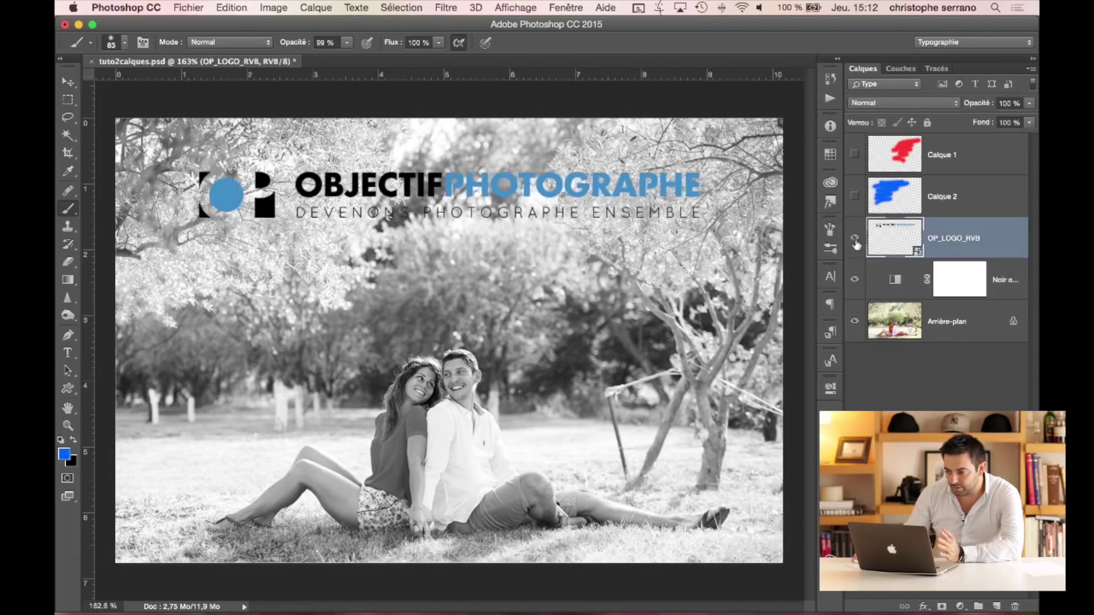
pyautogui.click(973, 192)
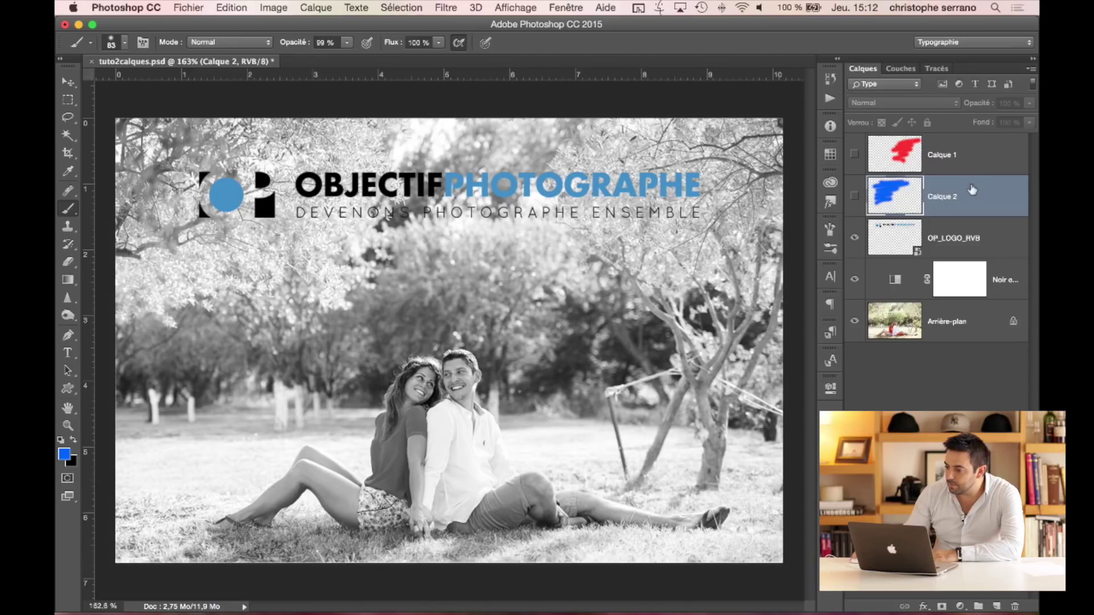
pyautogui.click(981, 166)
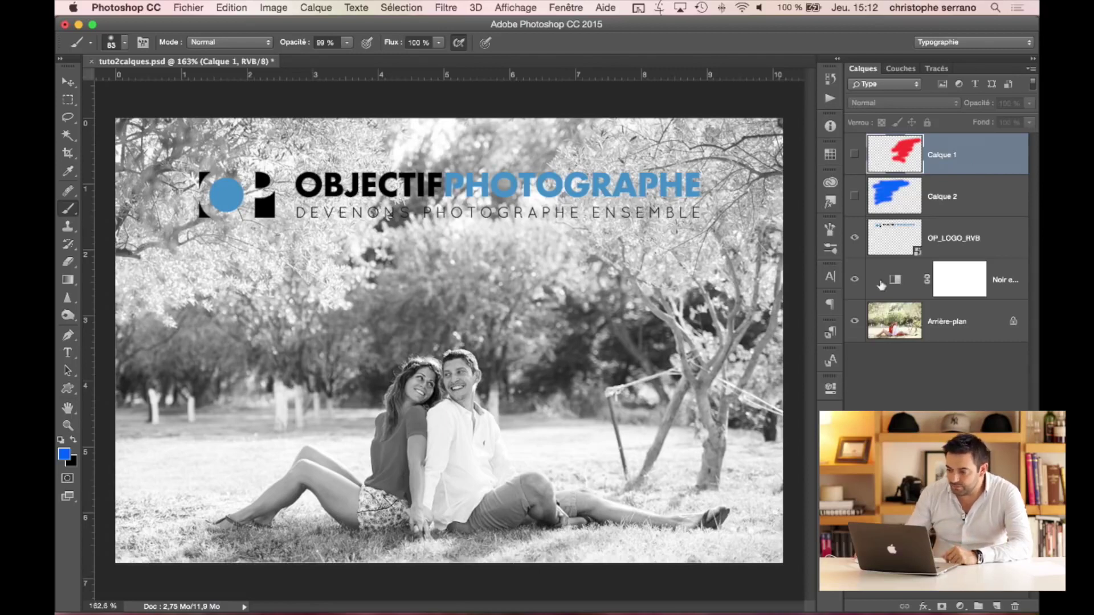
# - Delete the Noir et blanc 1 layer's mask, then bring up the Calque menu
pyautogui.click(880, 284)
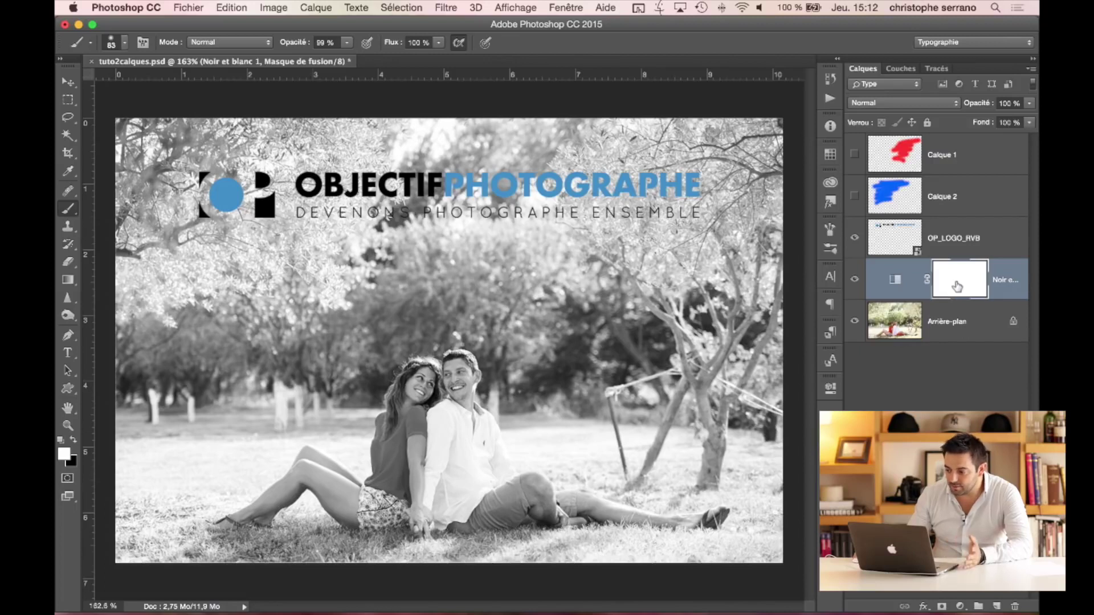
pyautogui.rightClick(959, 282)
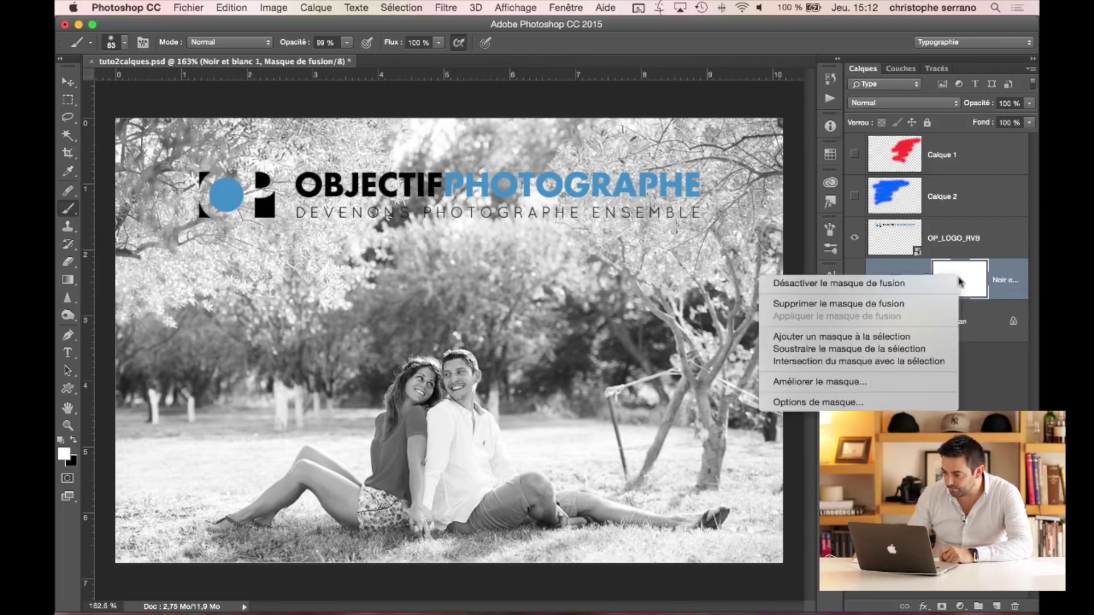
pyautogui.click(910, 304)
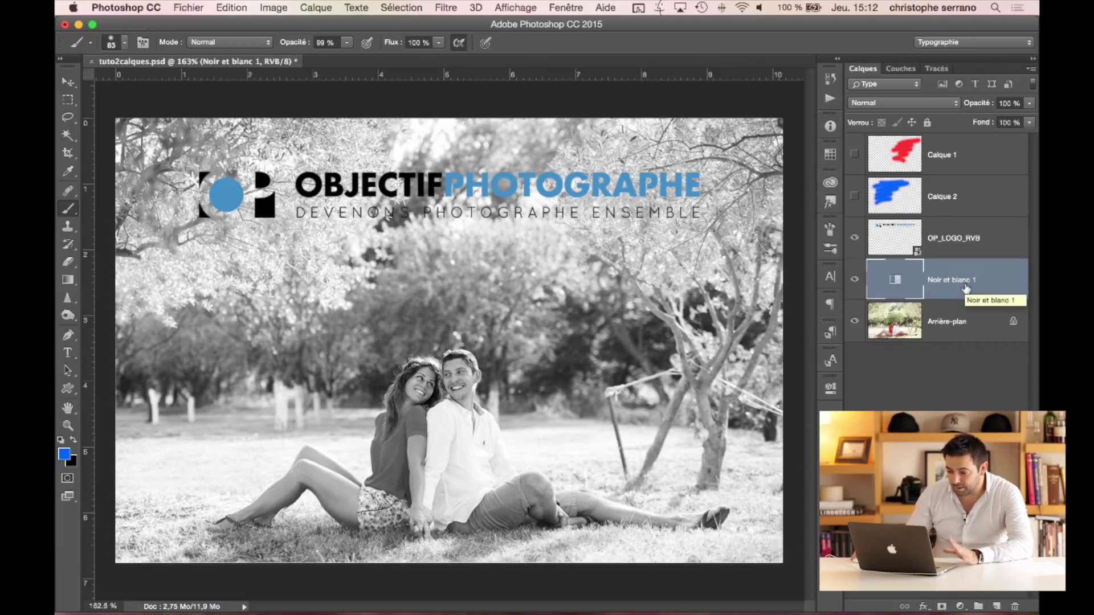
pyautogui.click(316, 7)
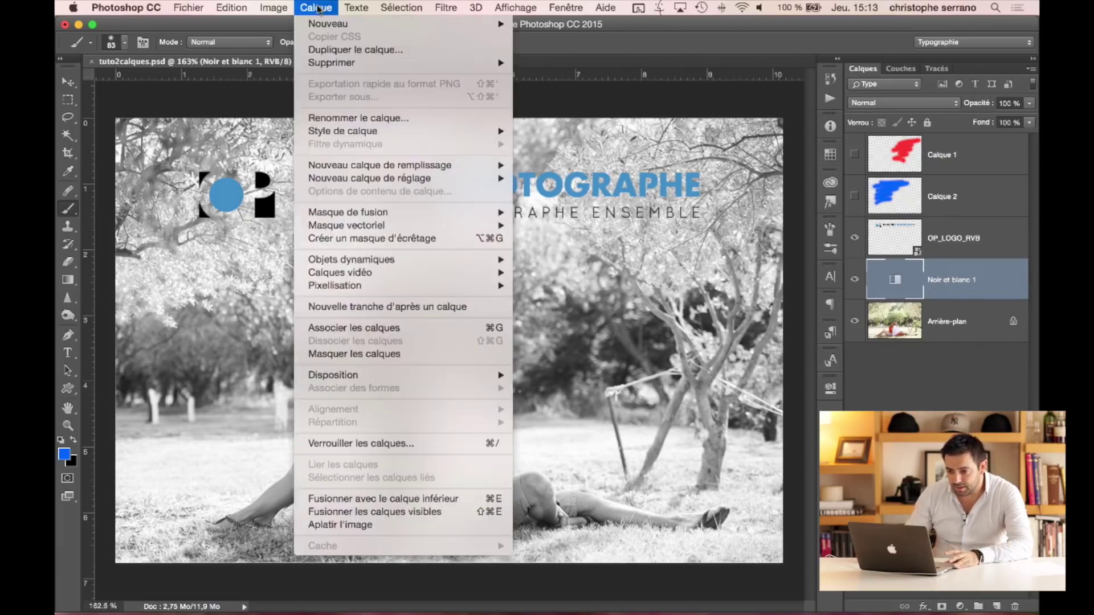
pyautogui.moveTo(348, 212)
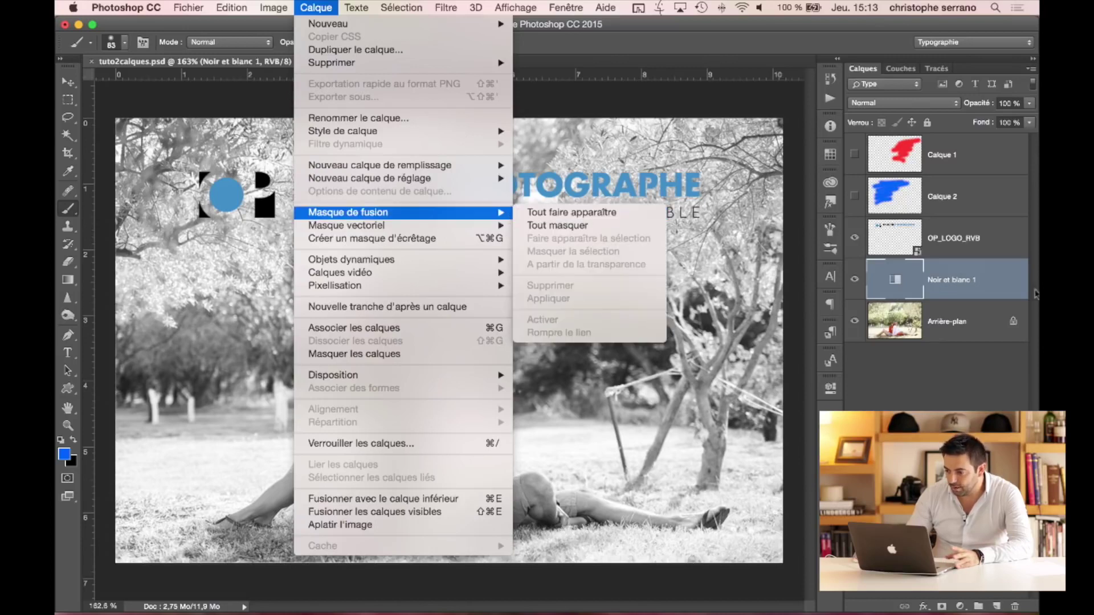
# - Add a fresh white mask to Noir et blanc 1 and target the adjustment thumbnail
pyautogui.click(994, 553)
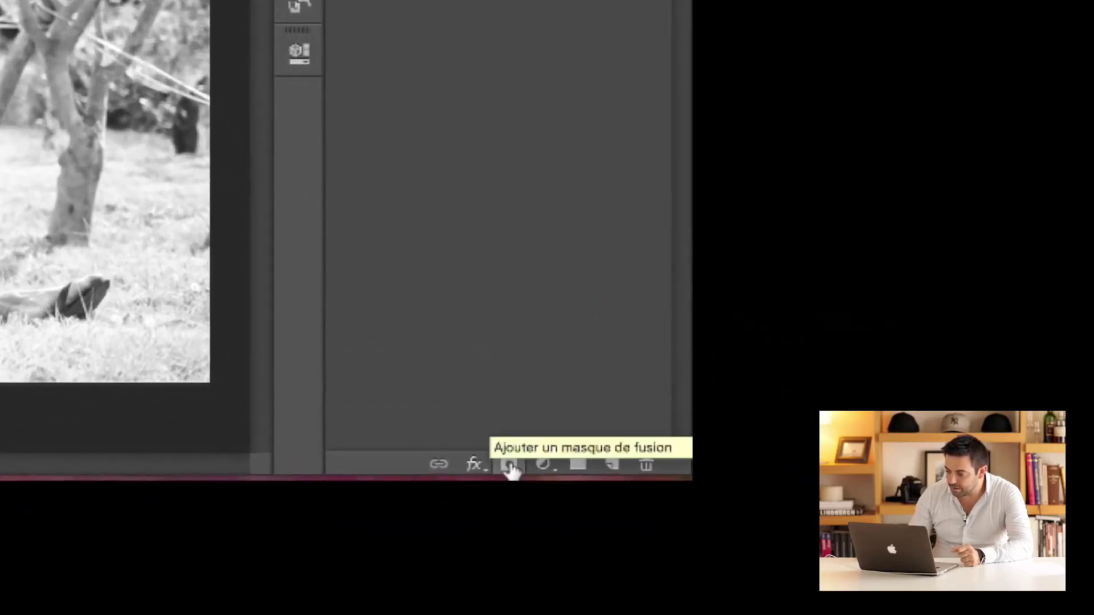
pyautogui.click(510, 466)
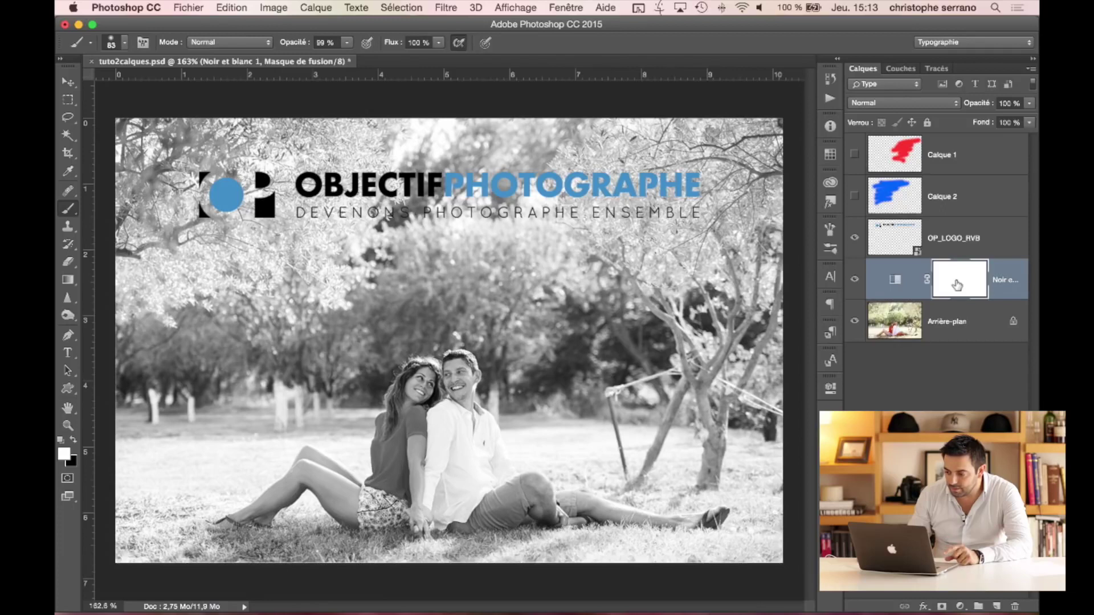
pyautogui.click(897, 279)
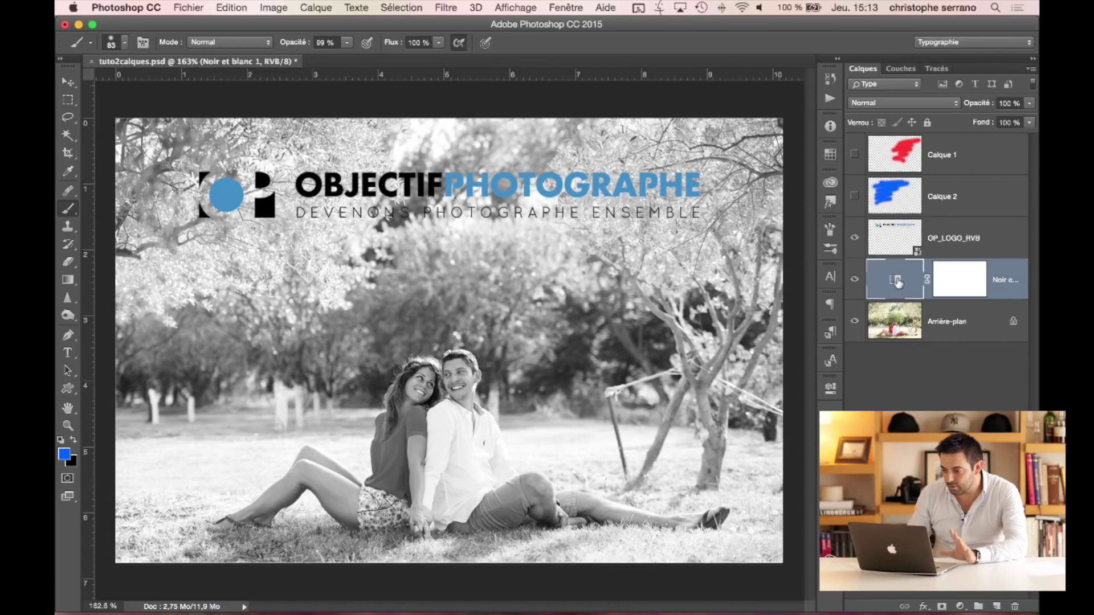
# - Select OP_LOGO_RVB, add a white layer mask, and target the logo image with Ctrl+2
pyautogui.click(957, 276)
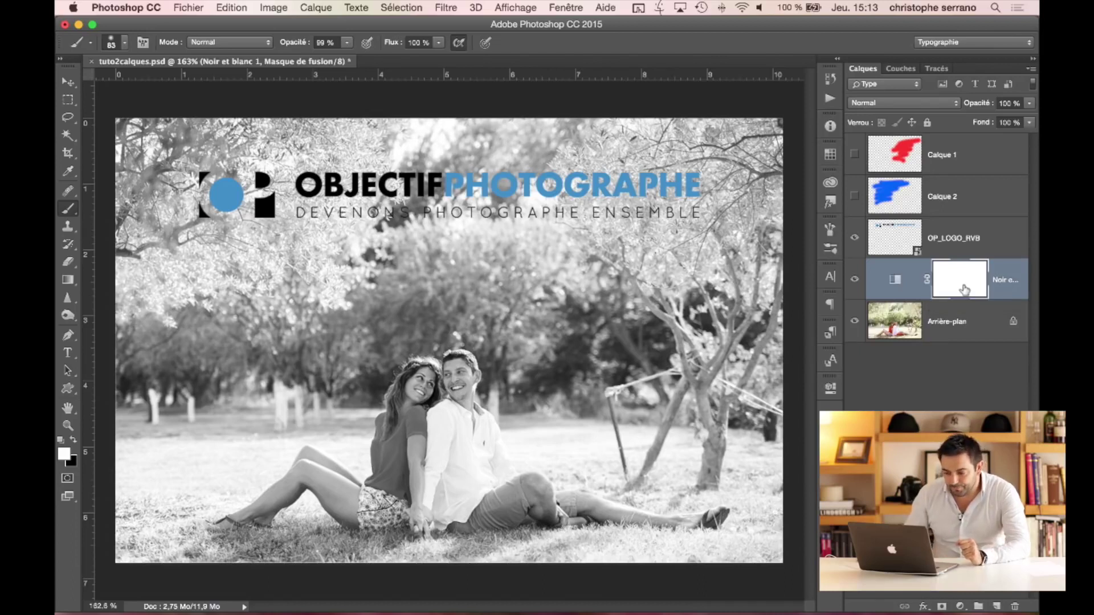
pyautogui.click(988, 253)
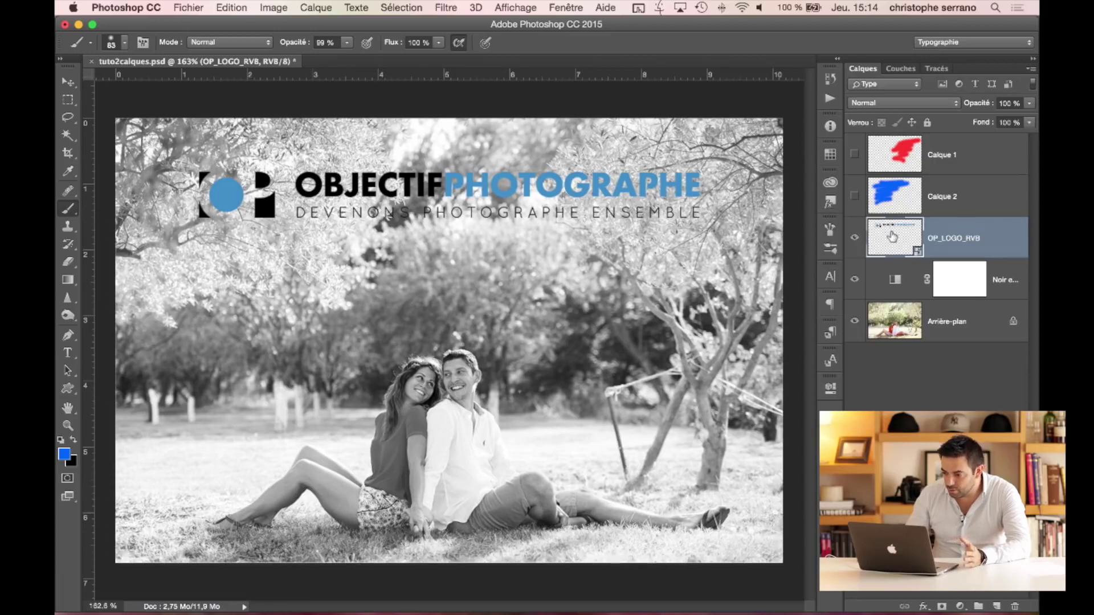
pyautogui.click(917, 292)
pyautogui.click(977, 245)
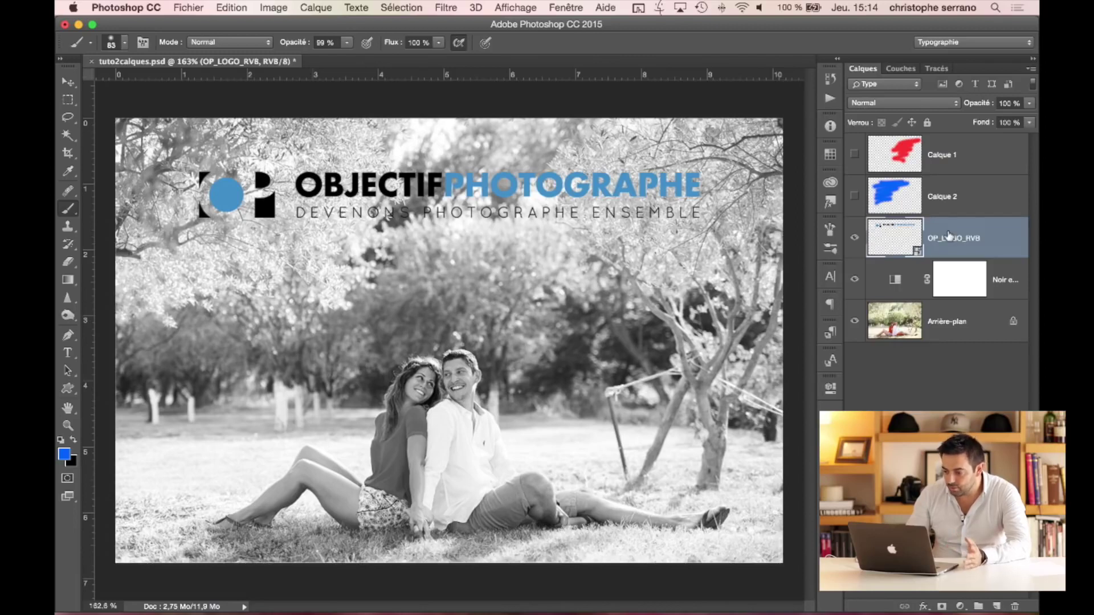
pyautogui.click(941, 606)
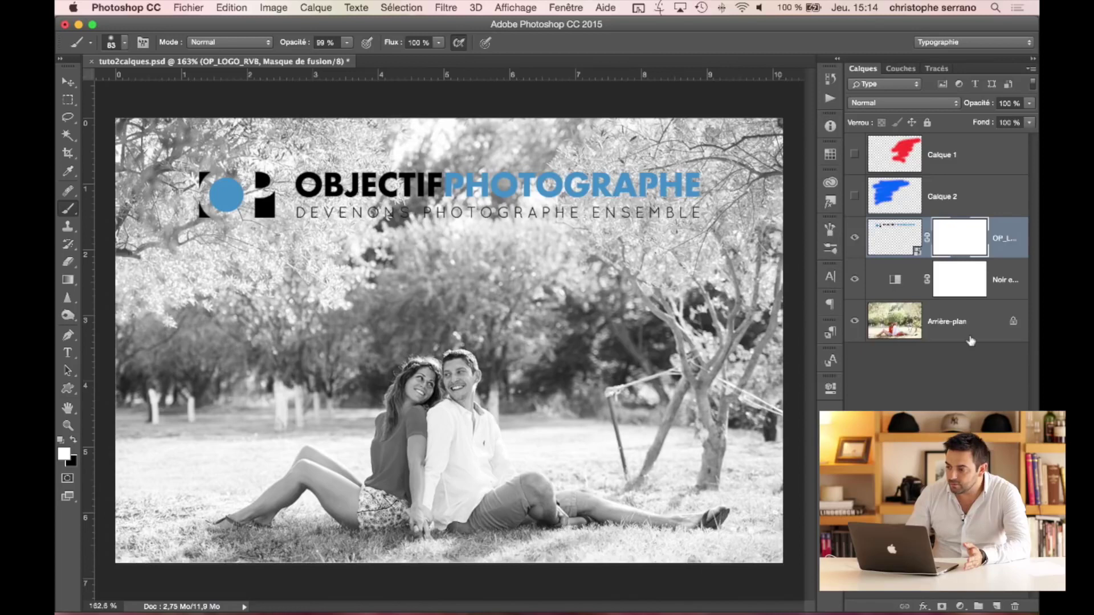
pyautogui.hotkey('ctrl', '2')
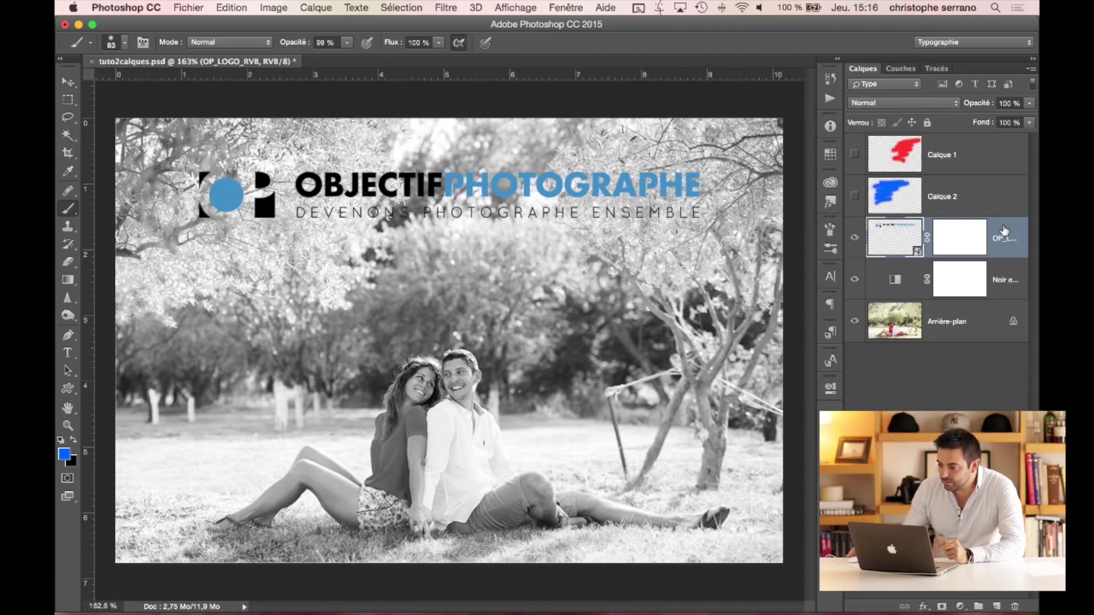
# - Target the Noir et blanc 1 mask and set the foreground colour to black (000000)
pyautogui.click(969, 284)
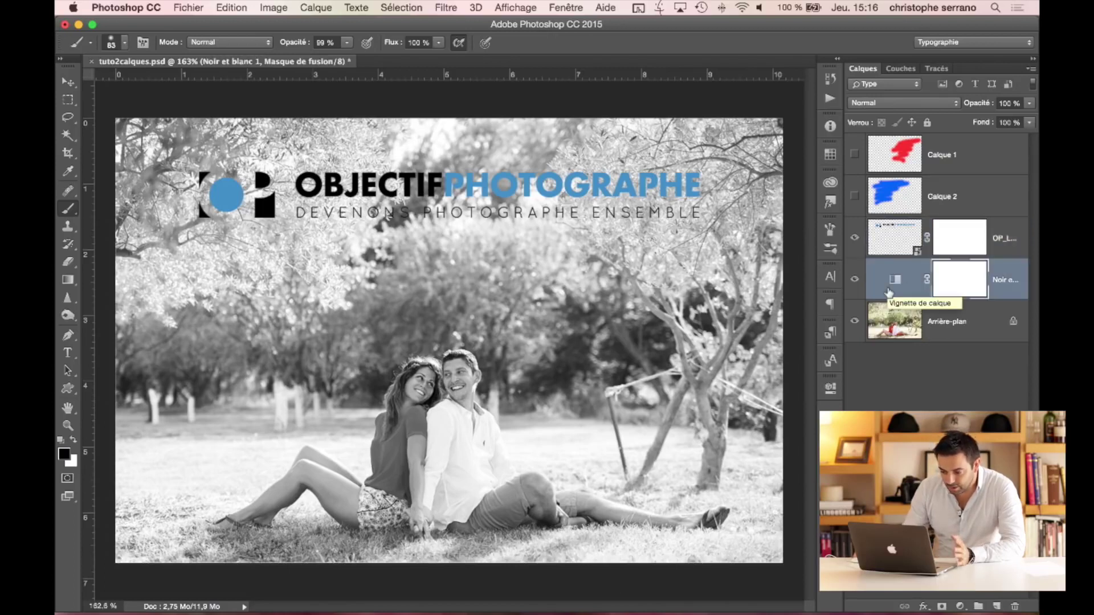
pyautogui.click(854, 279)
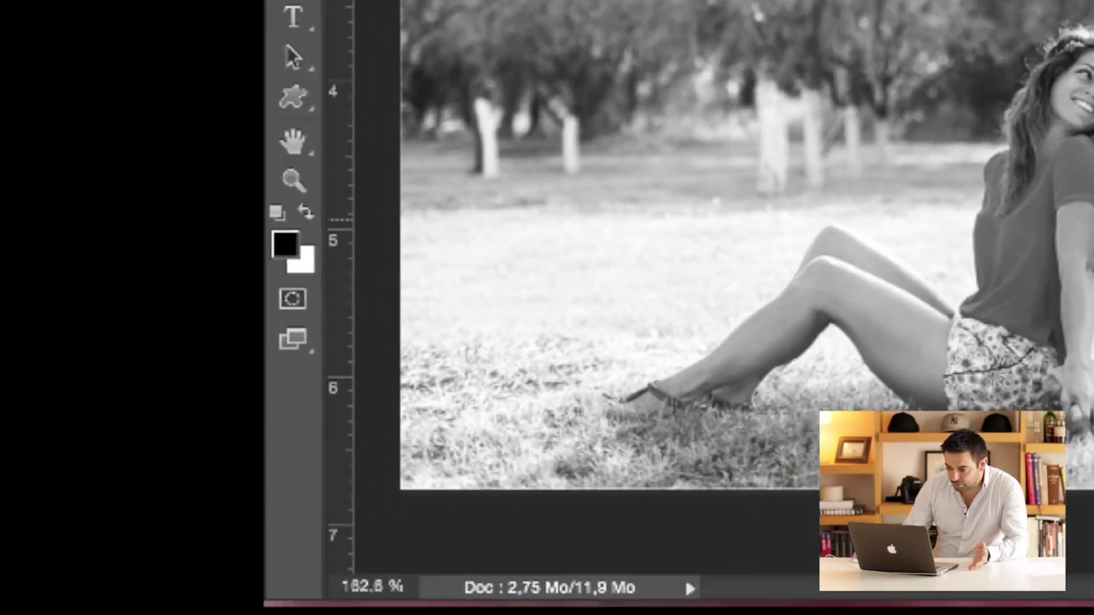
pyautogui.click(181, 257)
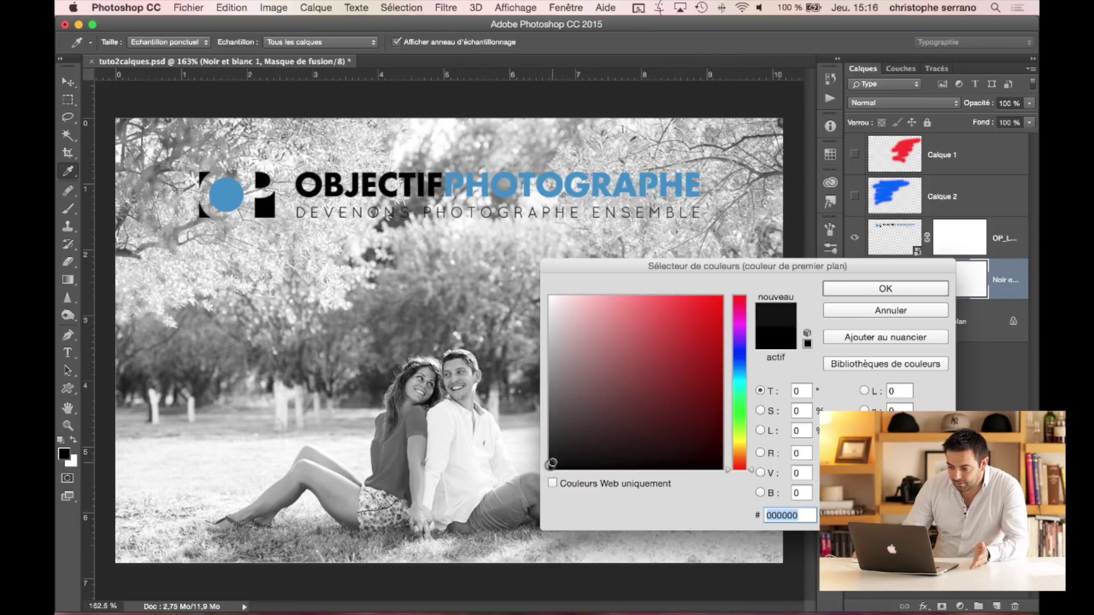
pyautogui.click(842, 291)
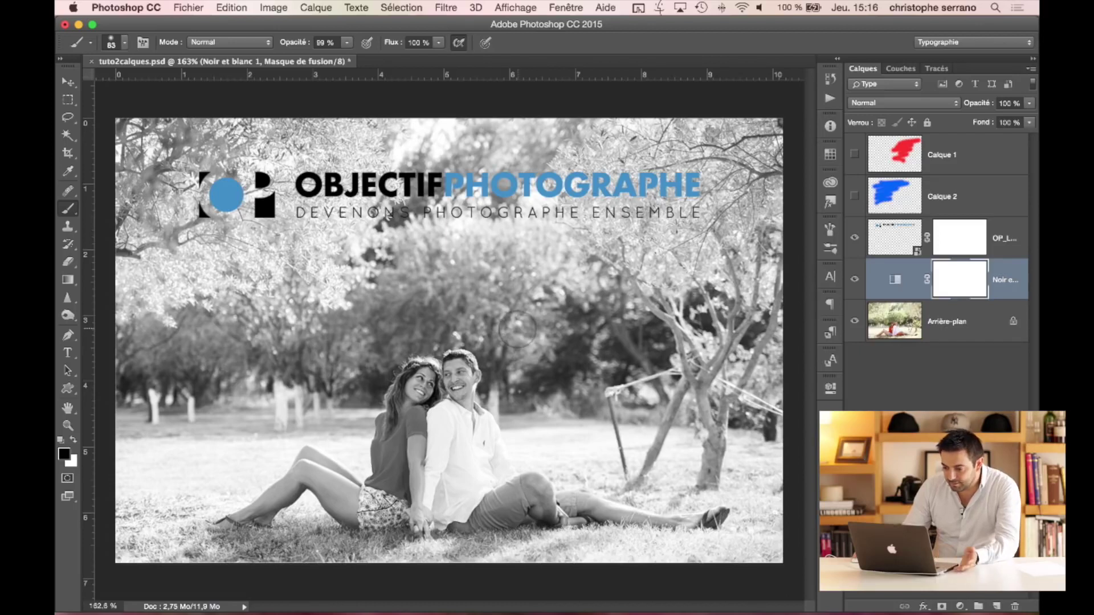
# - Paint black over the trees, shorts and right edge on the mask to restore colour
pyautogui.moveTo(481, 333); pyautogui.dragTo(484, 137)
pyautogui.moveTo(456, 530); pyautogui.dragTo(481, 509)
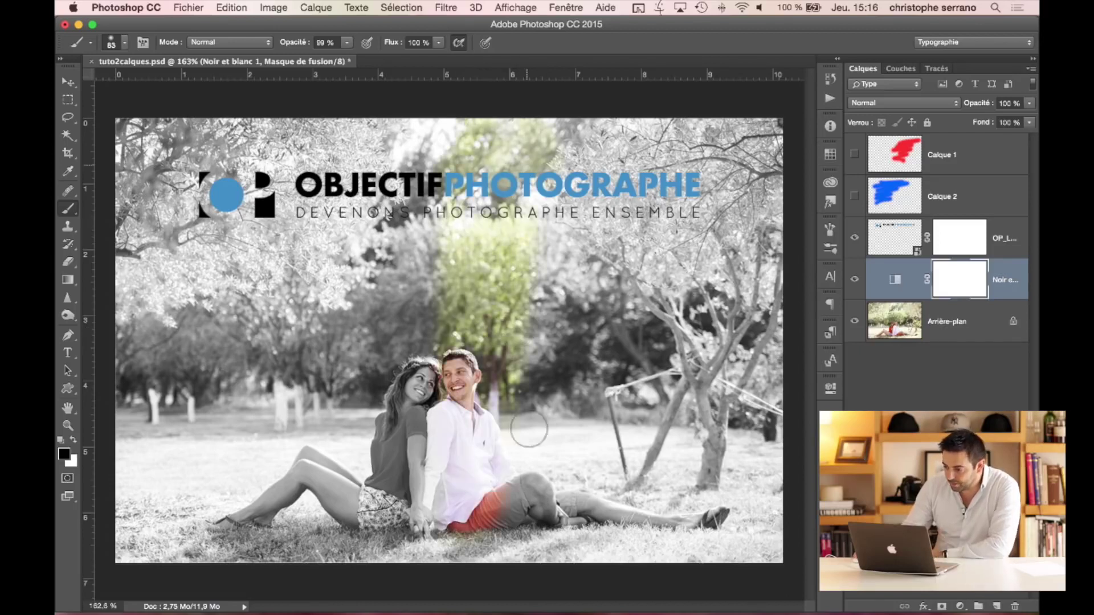
pyautogui.moveTo(530, 148); pyautogui.dragTo(547, 370)
pyautogui.moveTo(524, 464); pyautogui.dragTo(584, 436)
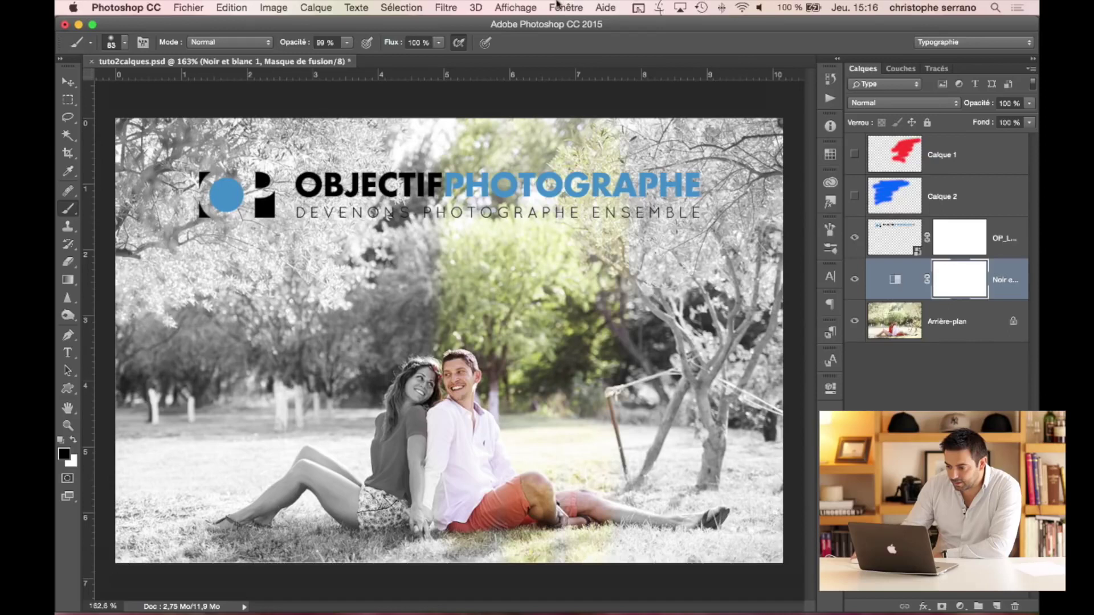
pyautogui.moveTo(598, 353)
pyautogui.mouseDown()
pyautogui.moveTo(690, 410)
pyautogui.moveTo(721, 547)
pyautogui.mouseUp()
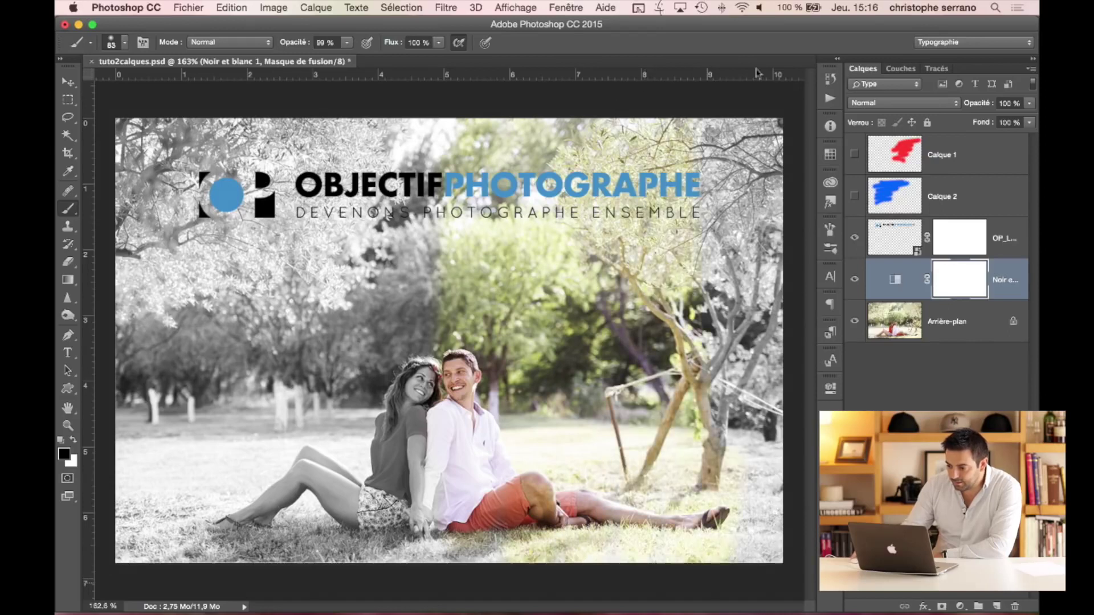
pyautogui.moveTo(752, 171); pyautogui.dragTo(707, 480)
pyautogui.moveTo(756, 152)
pyautogui.mouseDown()
pyautogui.moveTo(771, 513)
pyautogui.moveTo(750, 505)
pyautogui.mouseUp()
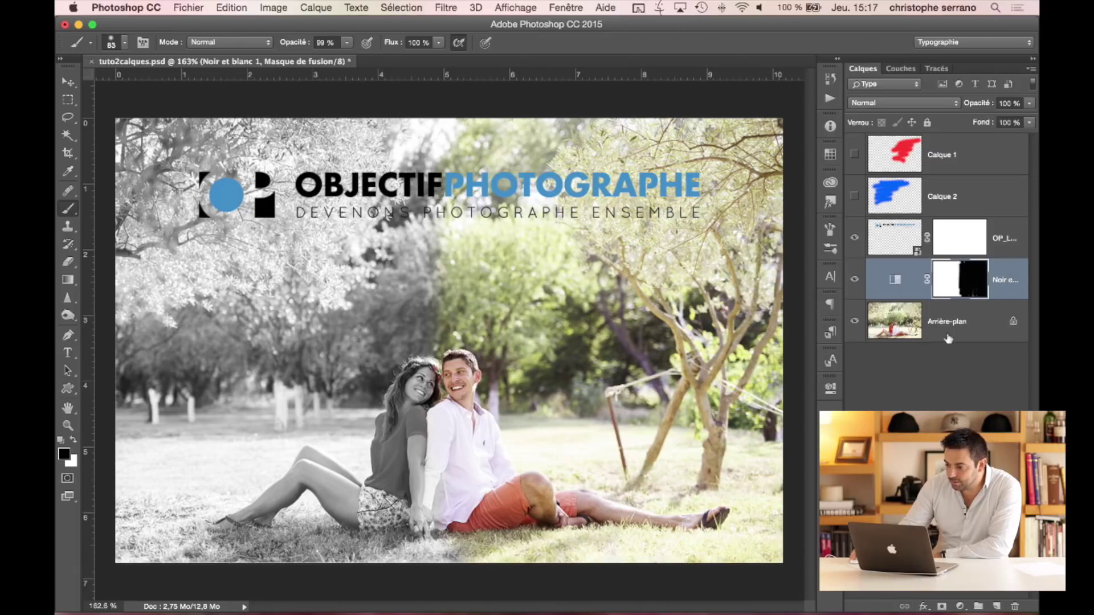
pyautogui.click(949, 339)
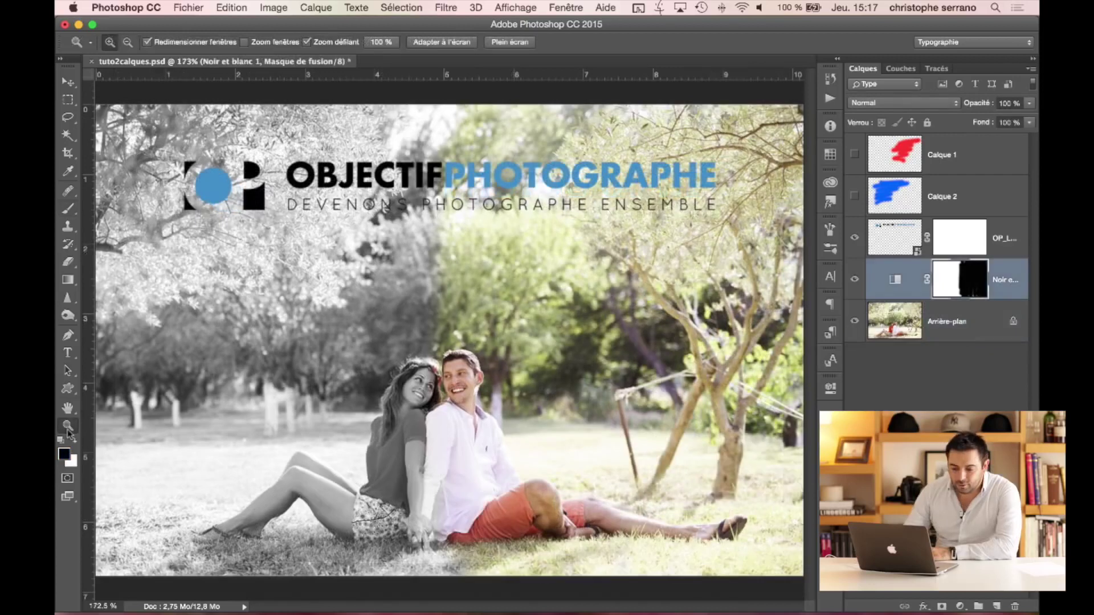
pyautogui.moveTo(411, 406); pyautogui.dragTo(479, 403)
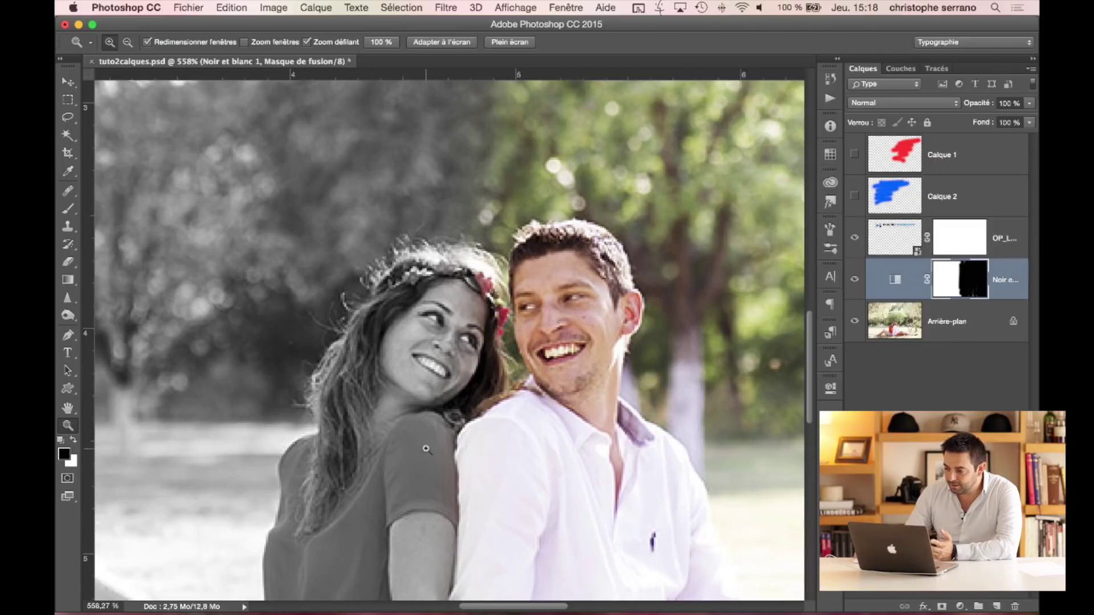
# - Choose the Brush tool and set its size to 63 px
pyautogui.scroll(-1, 421, 449)
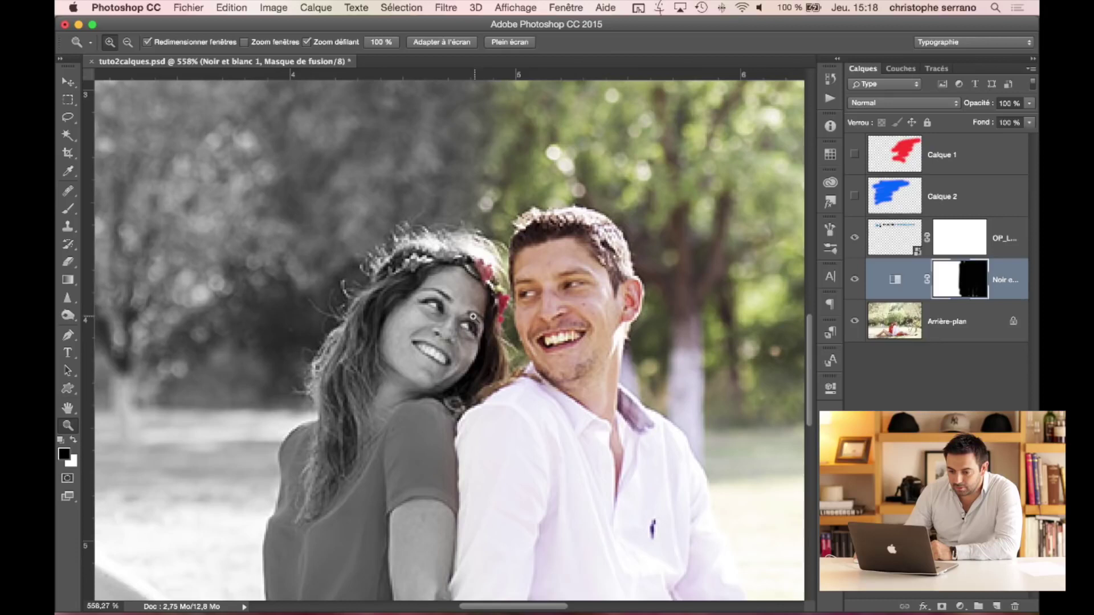
pyautogui.click(68, 208)
pyautogui.rightClick(376, 297)
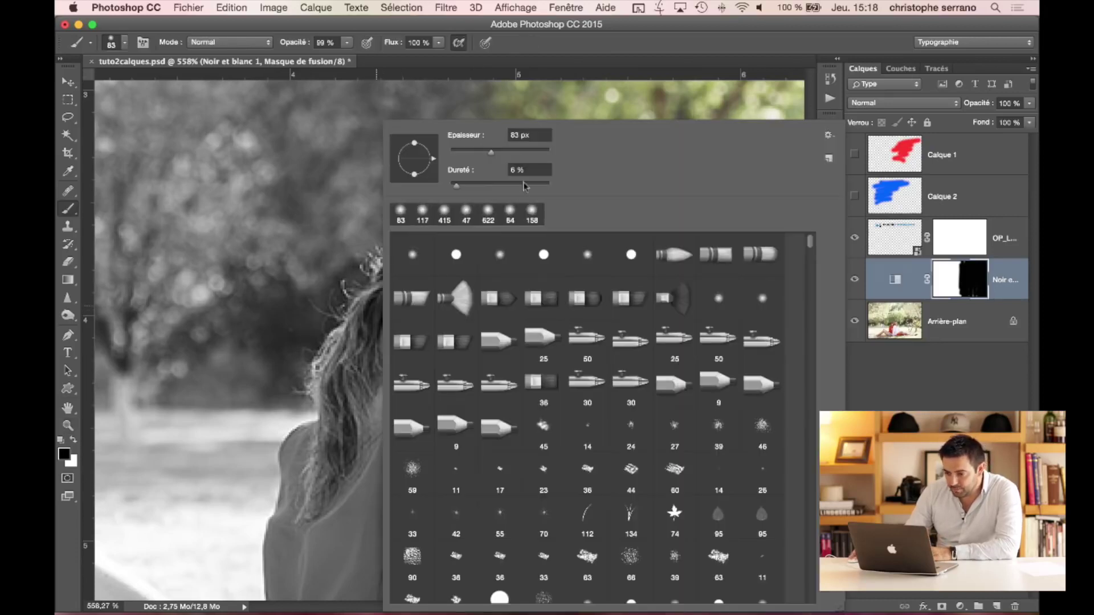
pyautogui.moveTo(488, 152); pyautogui.dragTo(481, 152)
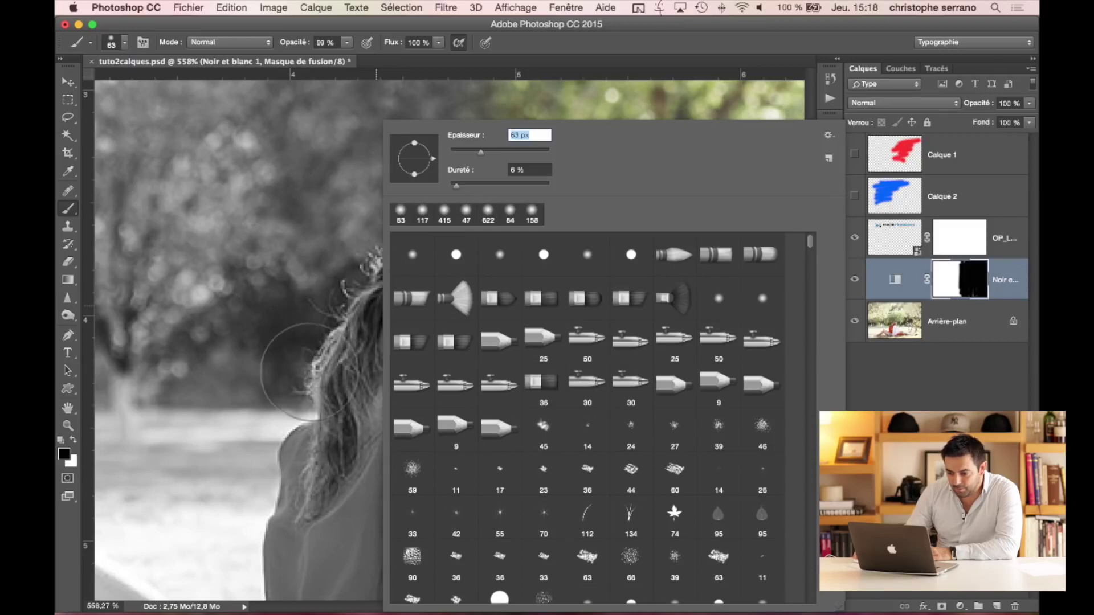
pyautogui.press('Return')
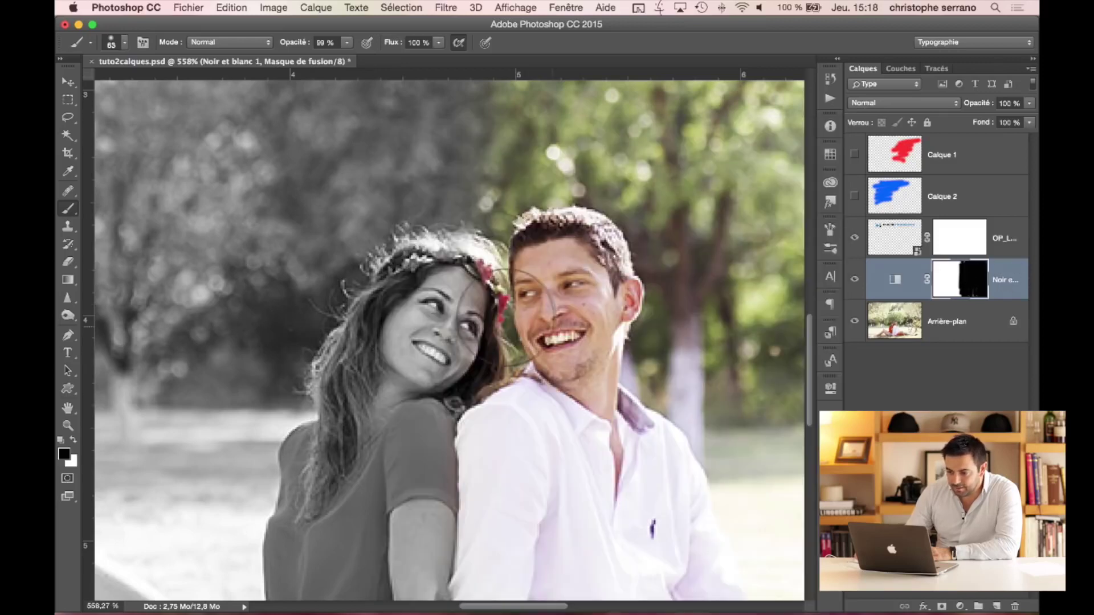
# - Test colouring the woman's face, hair and shoulder, then paint her shoulder back to grey
pyautogui.moveTo(433, 342); pyautogui.dragTo(422, 256)
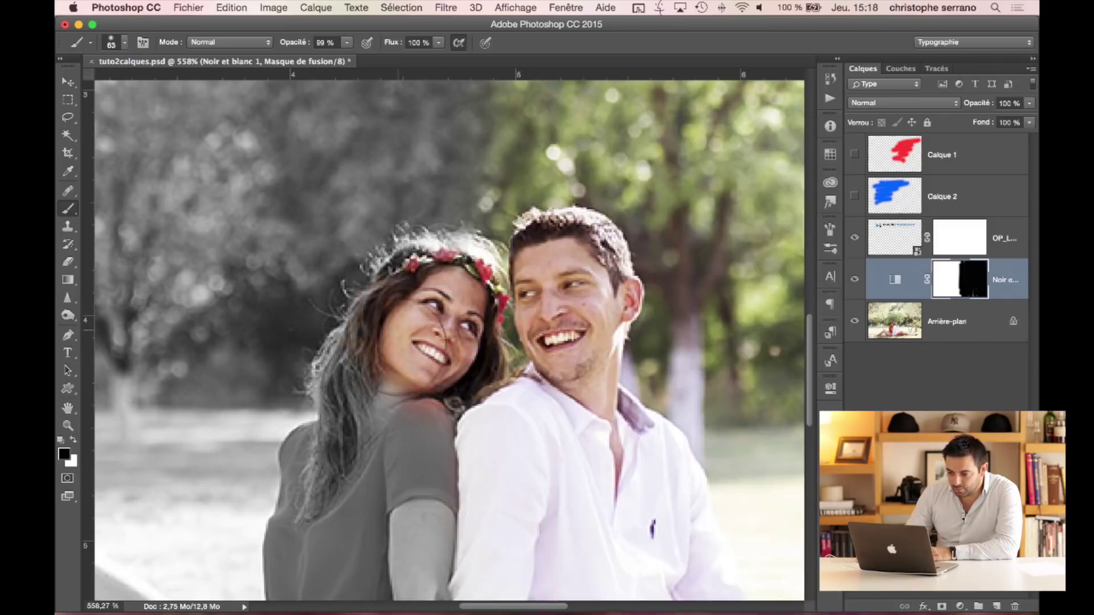
pyautogui.moveTo(422, 341); pyautogui.dragTo(435, 339)
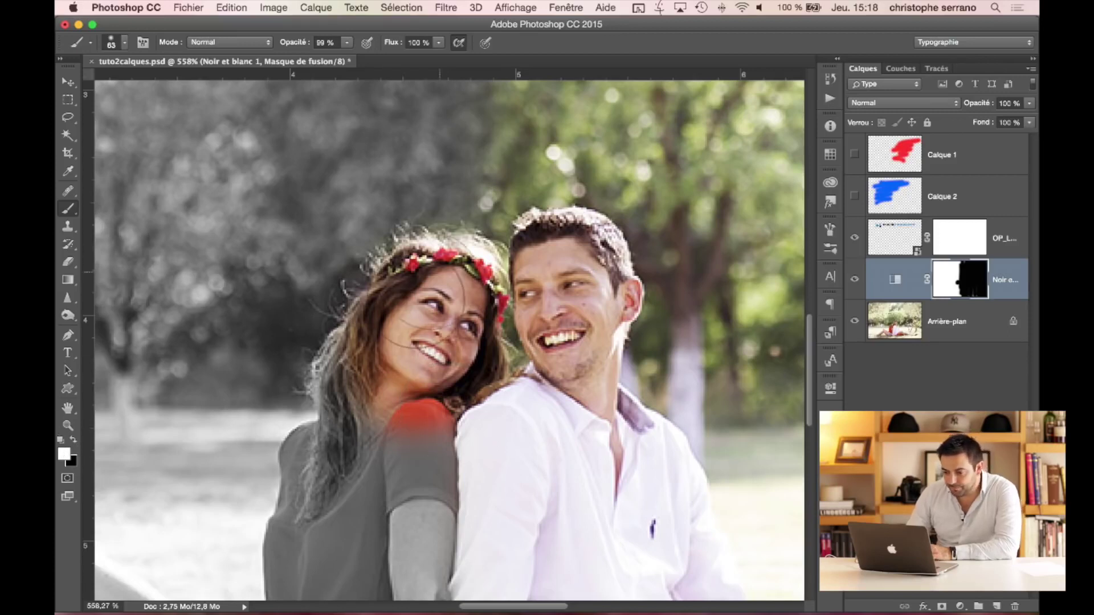
pyautogui.moveTo(402, 413)
pyautogui.mouseDown()
pyautogui.moveTo(441, 422)
pyautogui.moveTo(416, 242)
pyautogui.moveTo(448, 317)
pyautogui.mouseUp()
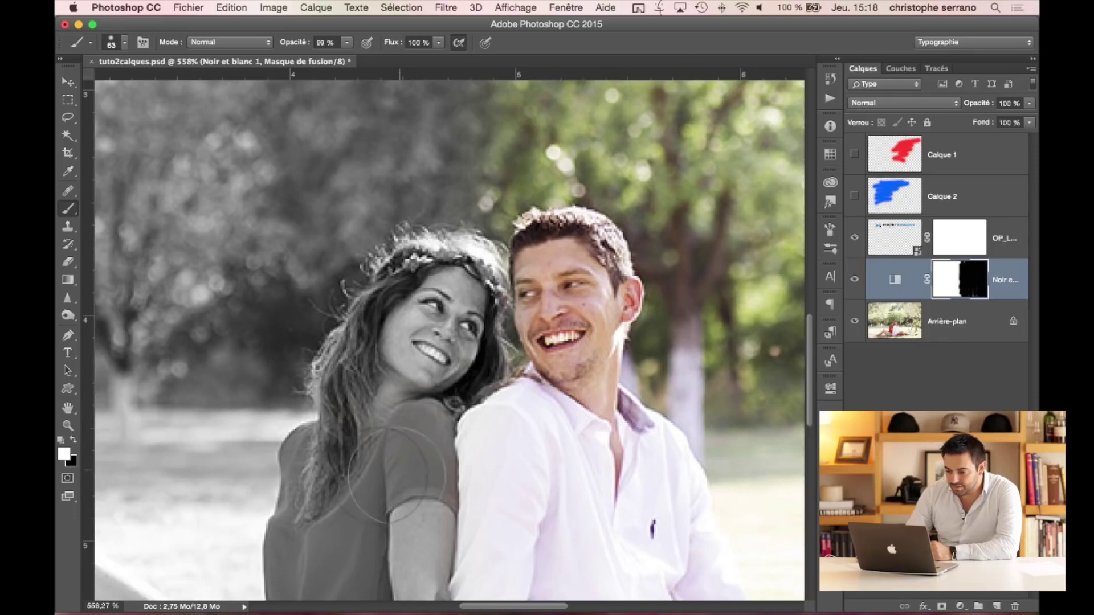
# - Fit the whole photo on screen and paint colour back onto the woman's hair and face
pyautogui.click(67, 425)
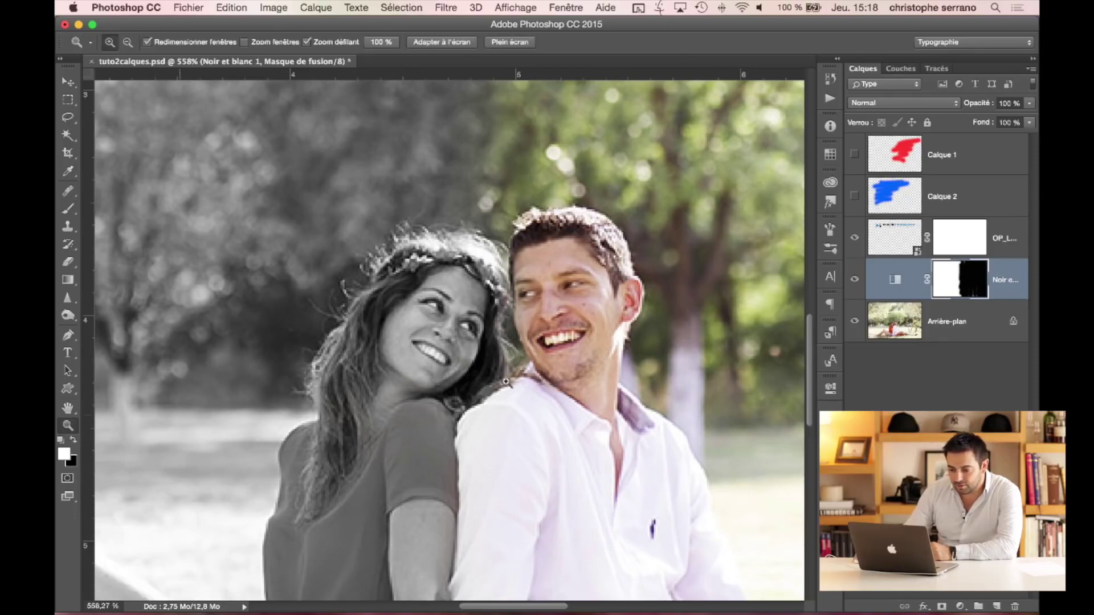
pyautogui.press('super+0')
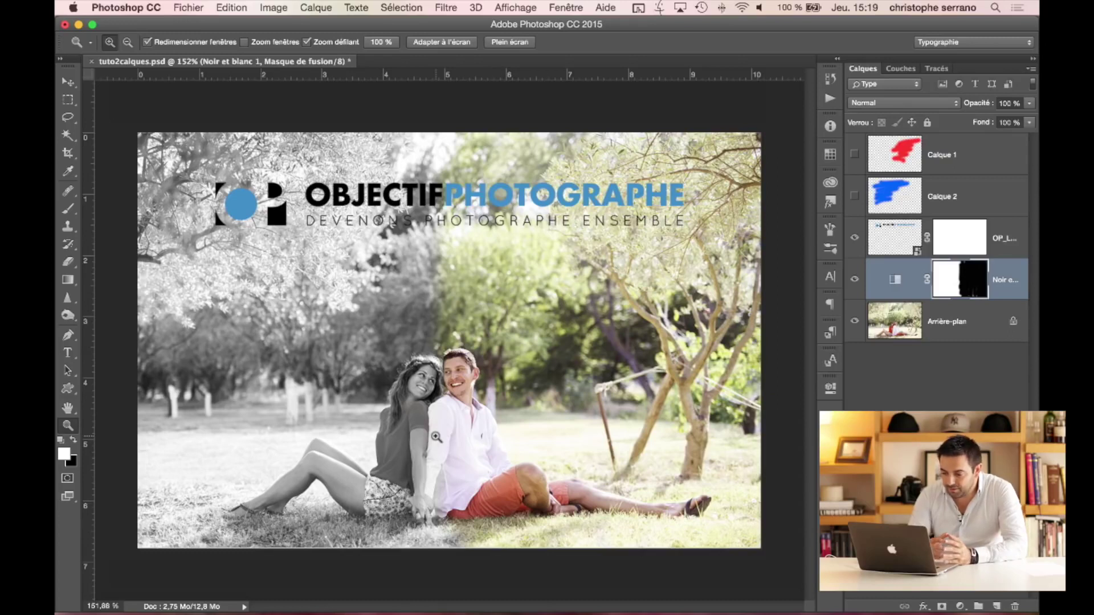
pyautogui.click(67, 209)
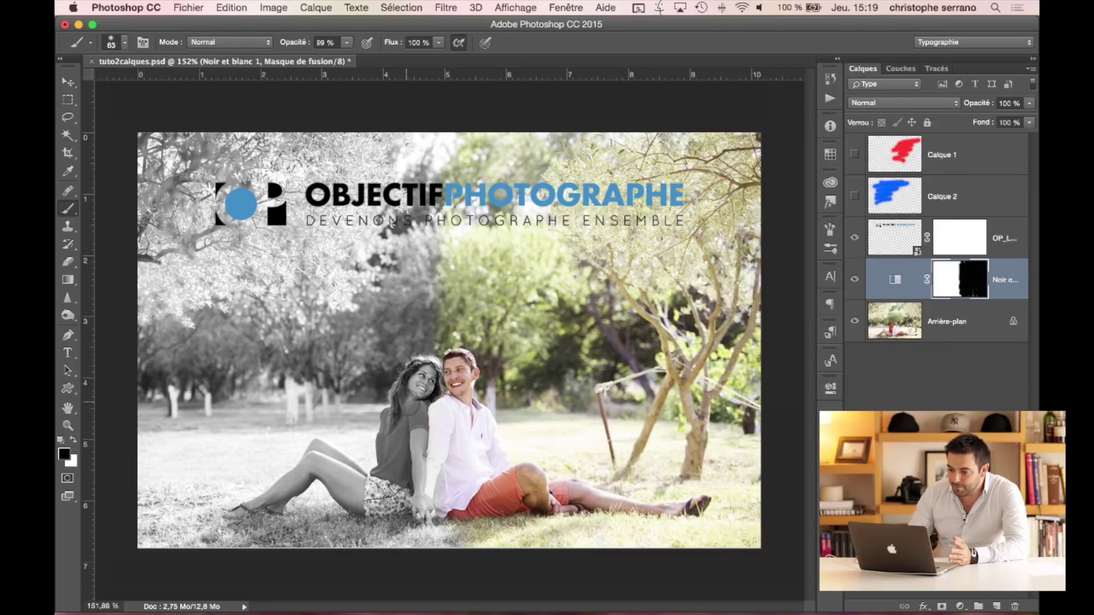
pyautogui.moveTo(417, 384); pyautogui.dragTo(420, 419)
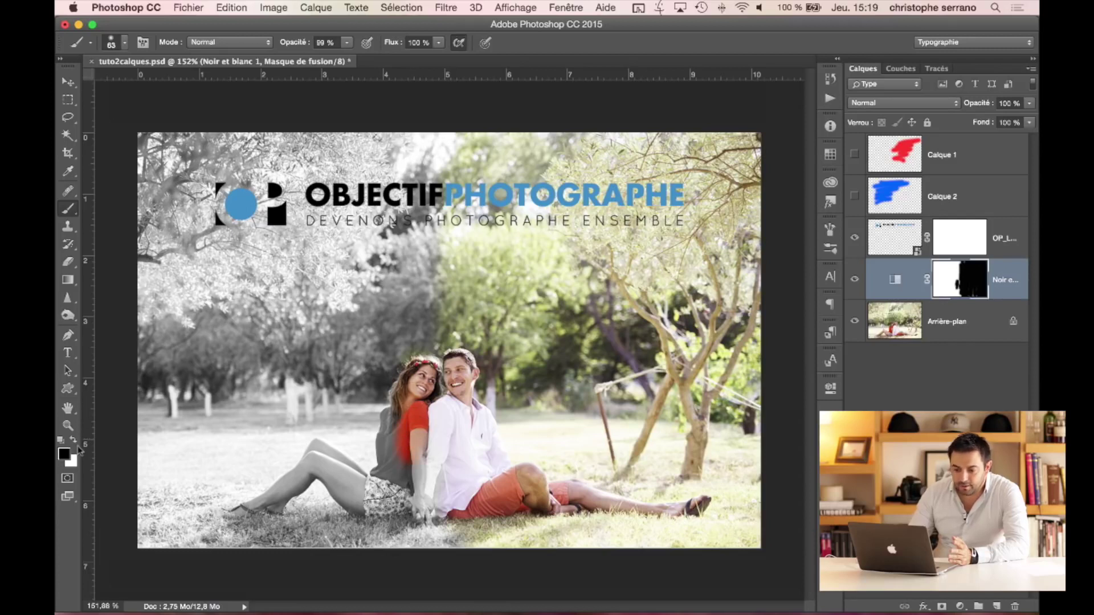
# - Set the foreground to white and paint the woman's shirt and crown back to black-and-white
pyautogui.click(66, 456)
pyautogui.click(532, 282)
pyautogui.click(860, 287)
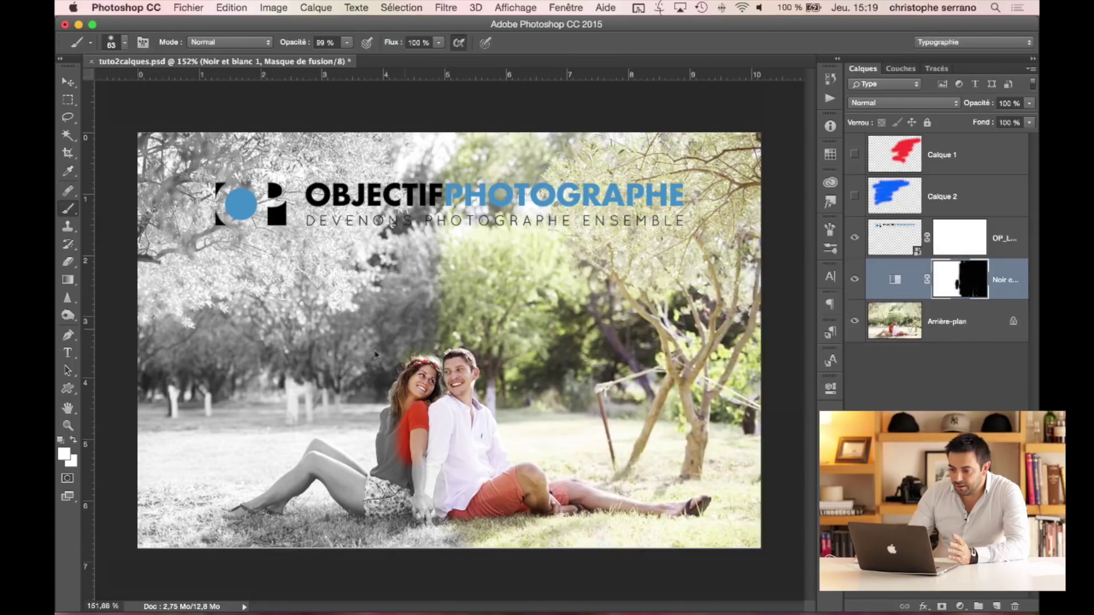
pyautogui.moveTo(406, 455); pyautogui.dragTo(422, 373)
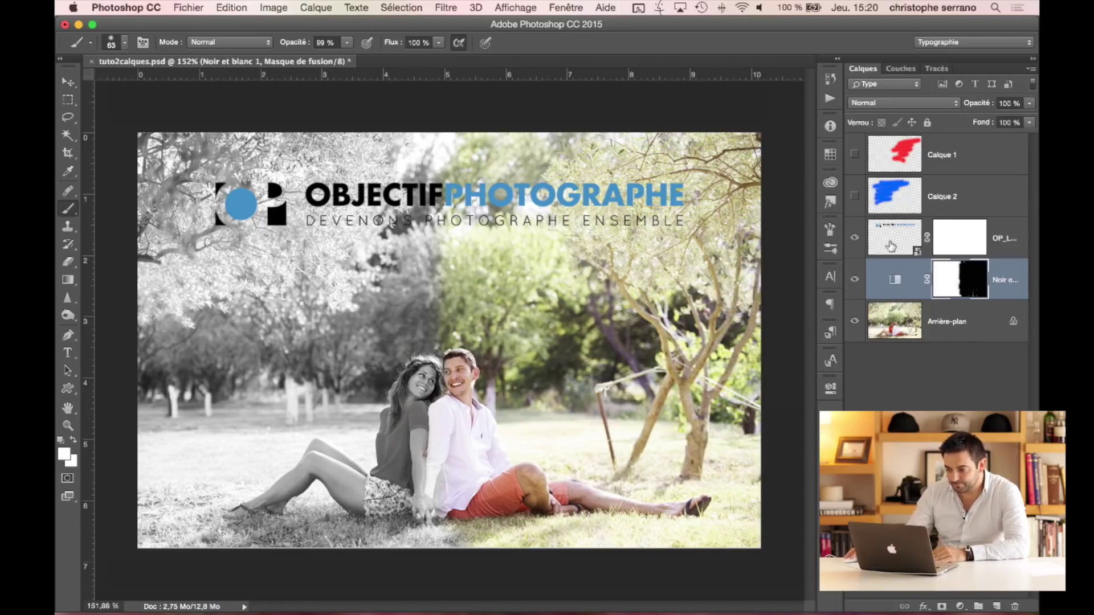
# - Target the OP_LOGO_RVB mask, pick mid-grey 878787, and brush it across the logo
pyautogui.click(890, 246)
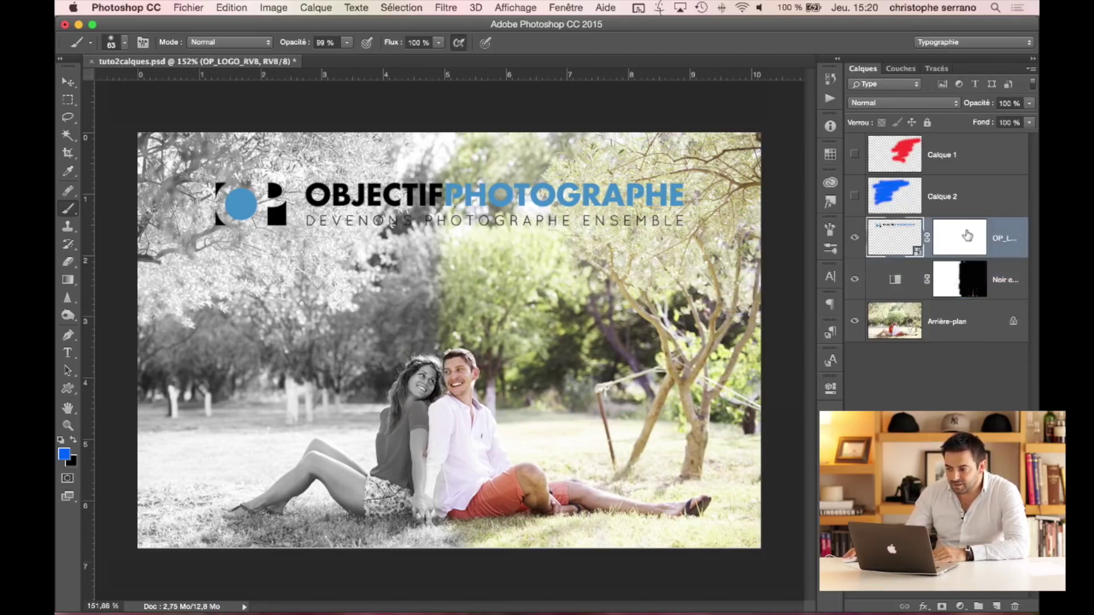
pyautogui.click(963, 238)
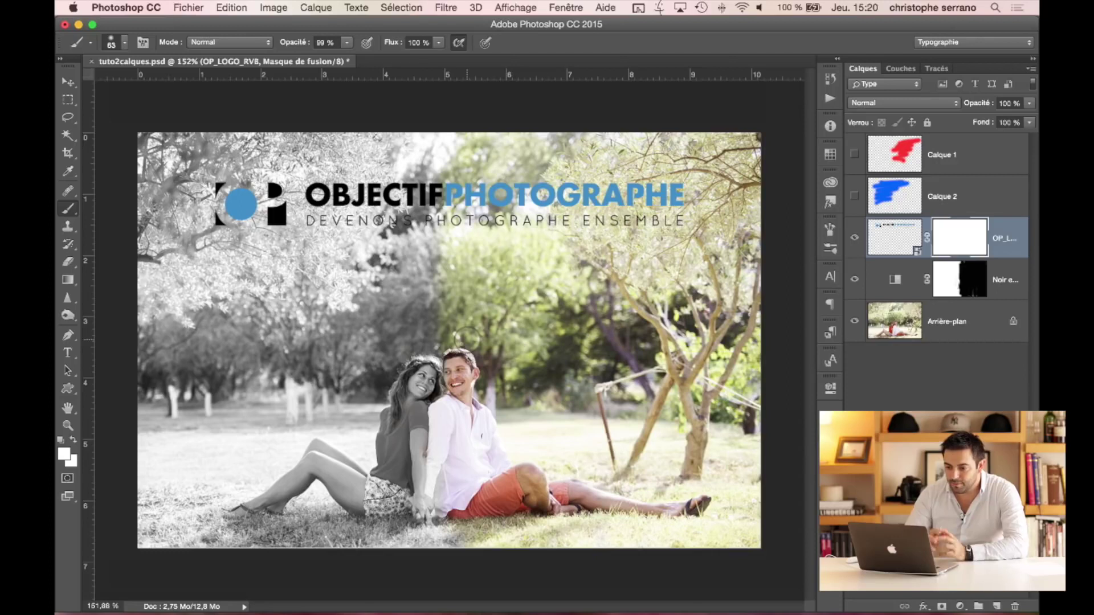
pyautogui.click(63, 454)
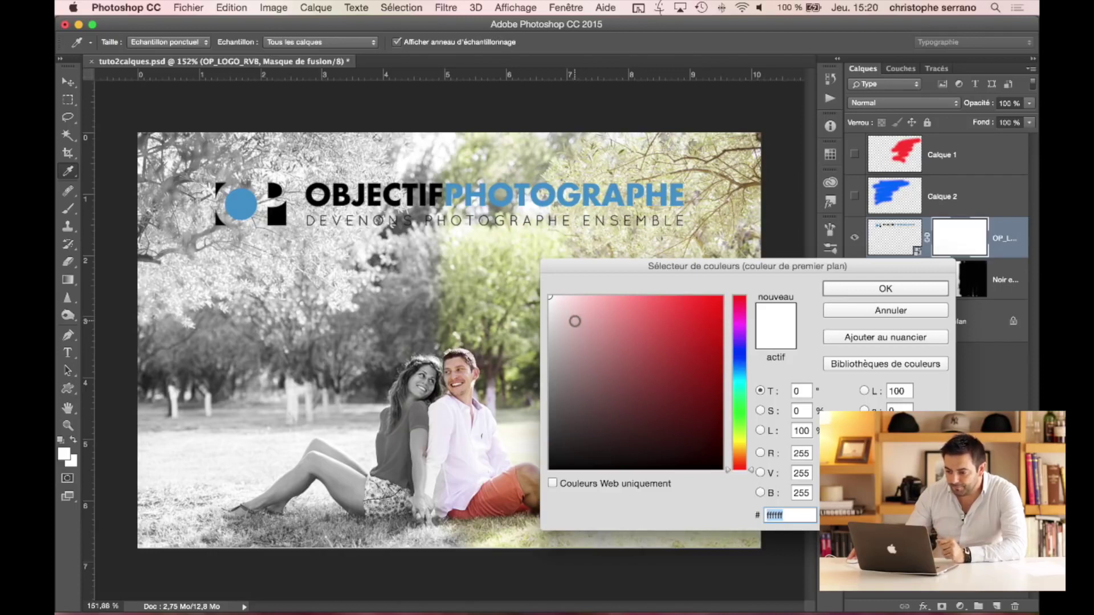
pyautogui.moveTo(550, 305)
pyautogui.mouseDown()
pyautogui.moveTo(549, 390)
pyautogui.moveTo(531, 380)
pyautogui.mouseUp()
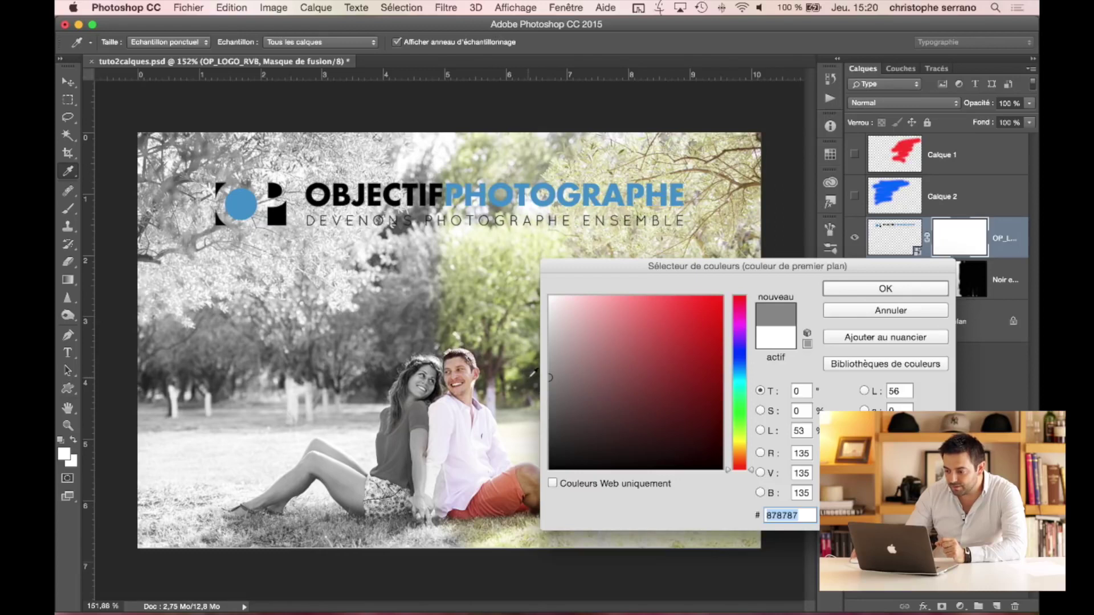
pyautogui.click(908, 290)
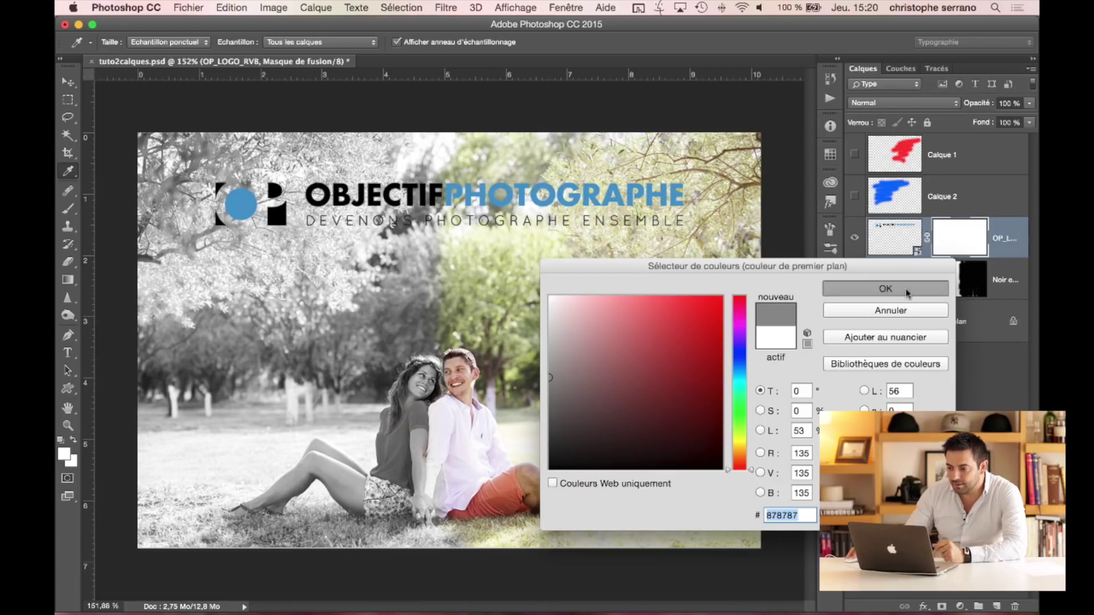
pyautogui.press('b')
pyautogui.moveTo(261, 194); pyautogui.dragTo(712, 195)
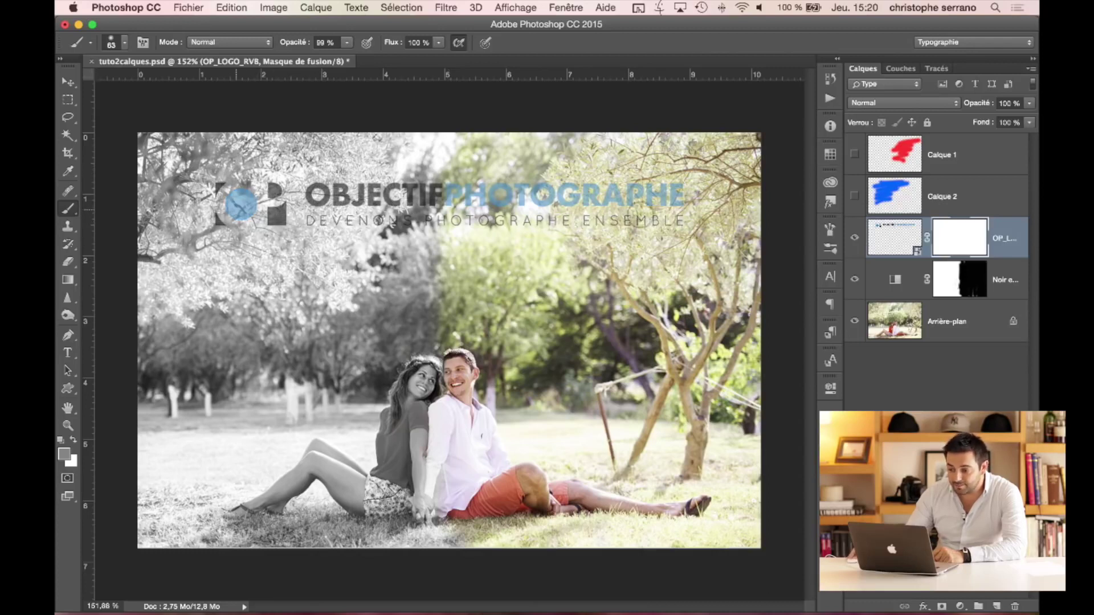
# - Finish the grey fade, then paint black (000000) over the logo icon and OBJECTIF's start
pyautogui.moveTo(584, 206); pyautogui.dragTo(721, 202)
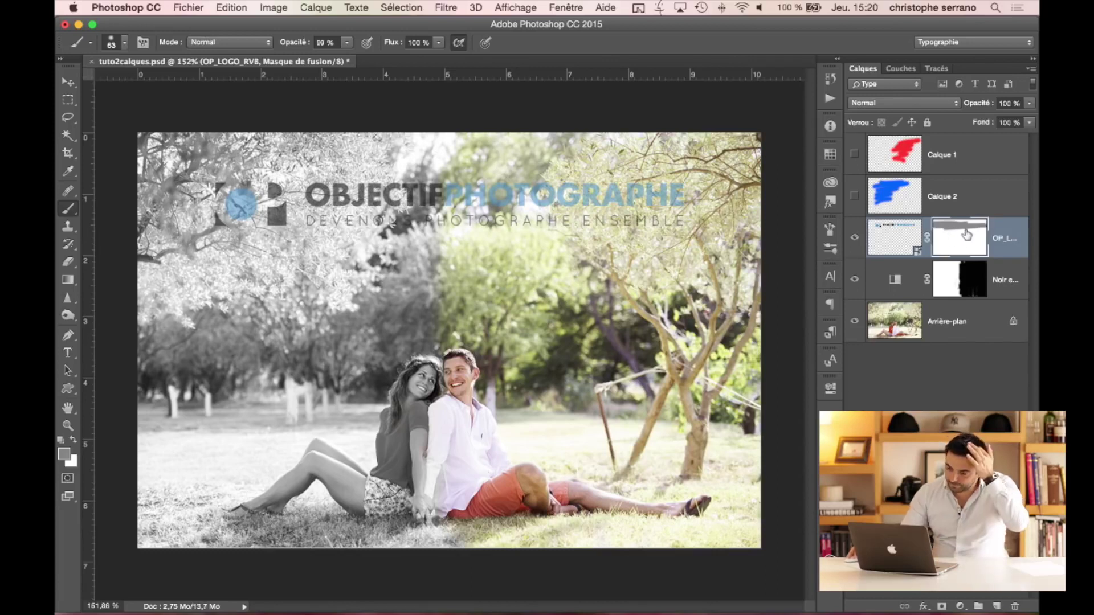
pyautogui.click(64, 453)
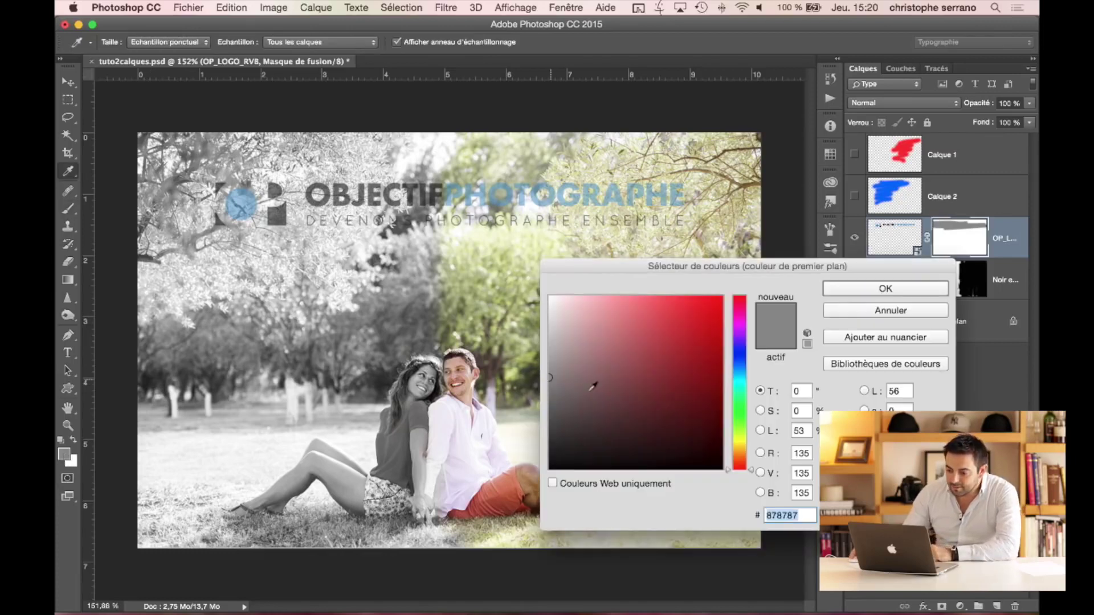
pyautogui.write('000000')
pyautogui.click(870, 290)
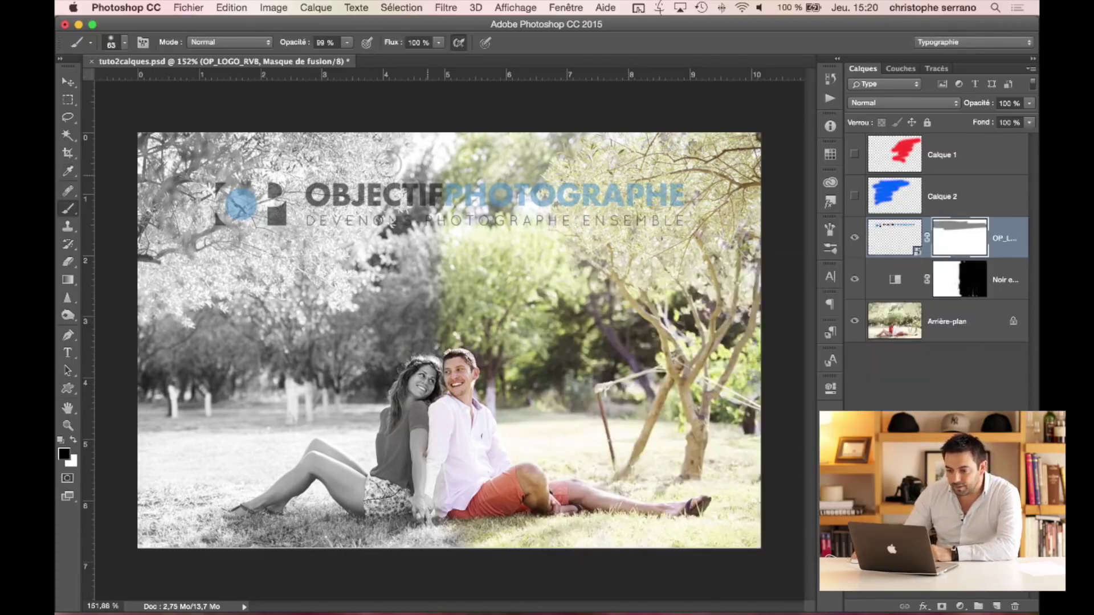
pyautogui.moveTo(233, 188)
pyautogui.mouseDown()
pyautogui.moveTo(233, 222)
pyautogui.moveTo(279, 183)
pyautogui.moveTo(330, 205)
pyautogui.moveTo(367, 257)
pyautogui.moveTo(371, 223)
pyautogui.mouseUp()
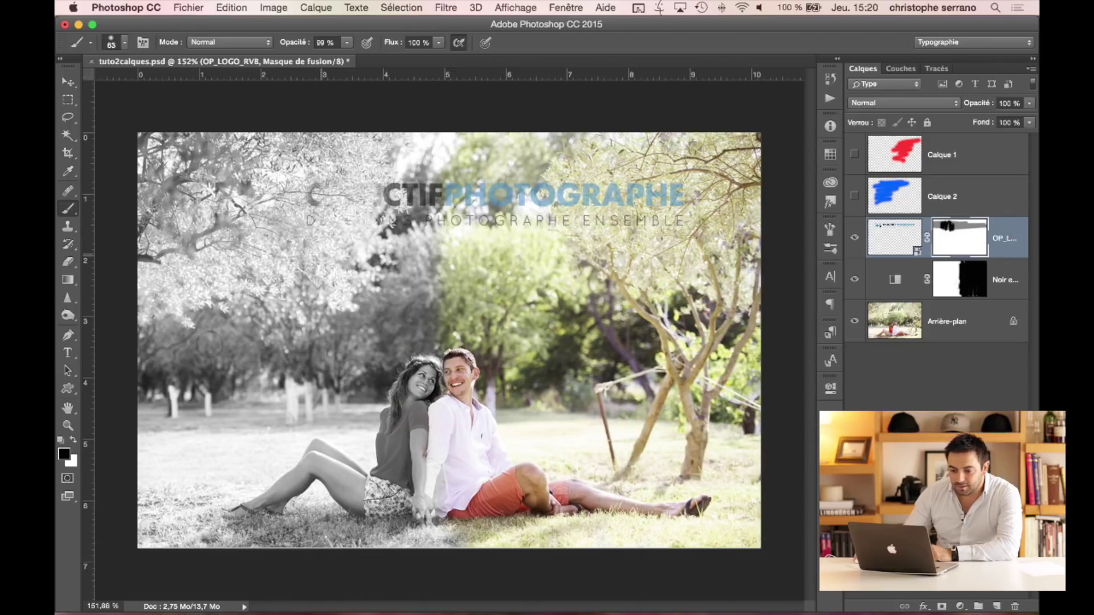
pyautogui.click(73, 441)
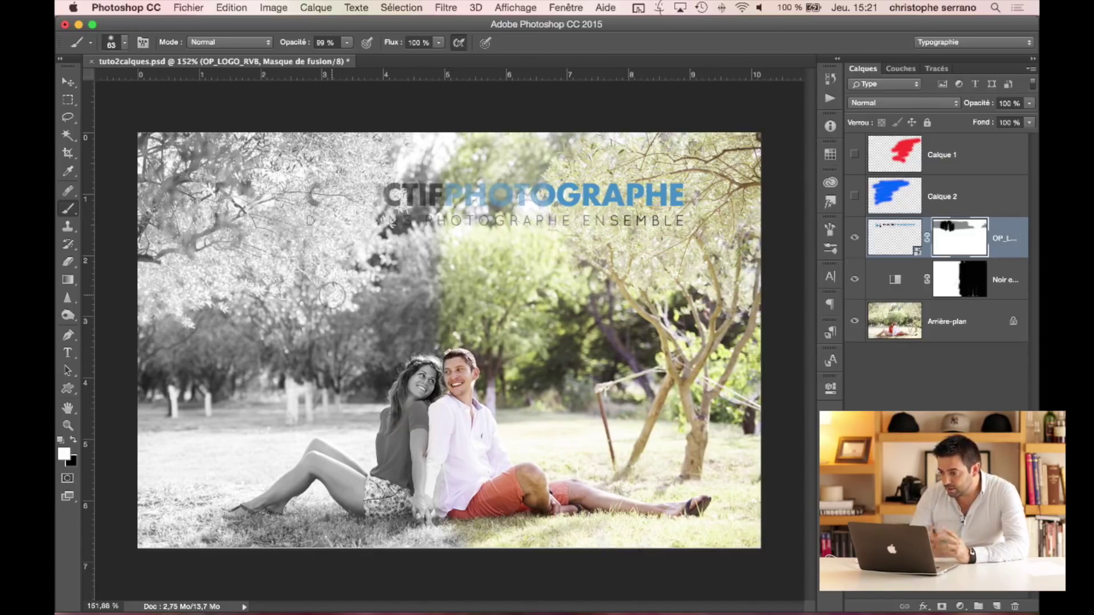
# - Disable the OP_LOGO_RVB layer mask from its thumbnail's context menu
pyautogui.rightClick(962, 239)
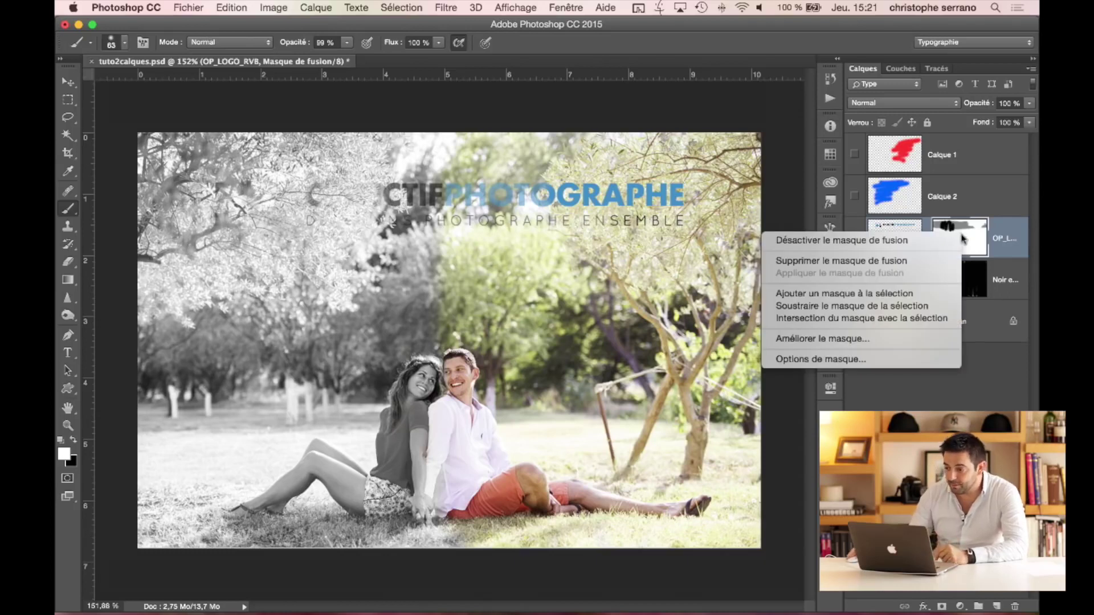
pyautogui.click(904, 244)
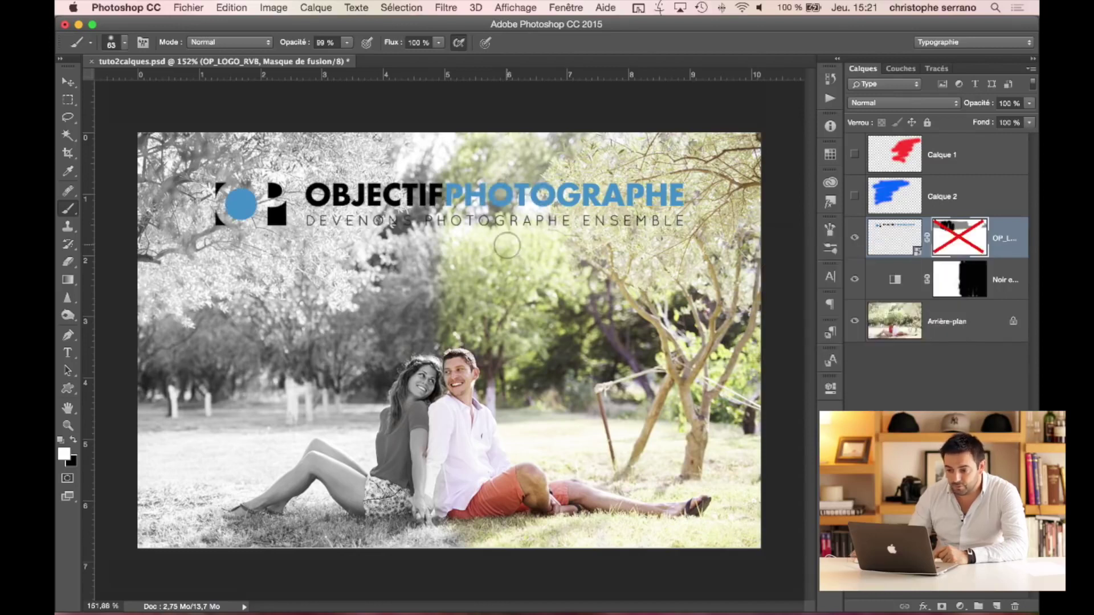